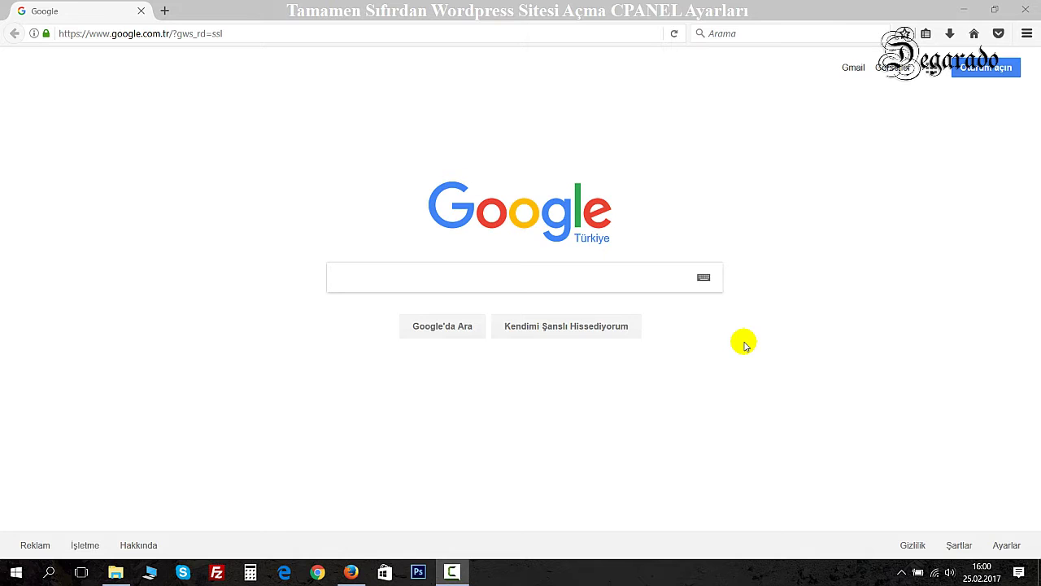
Open the wpbilgileri.com site in Firefox.
{"action": "left_click", "coordinate": [292, 36]}
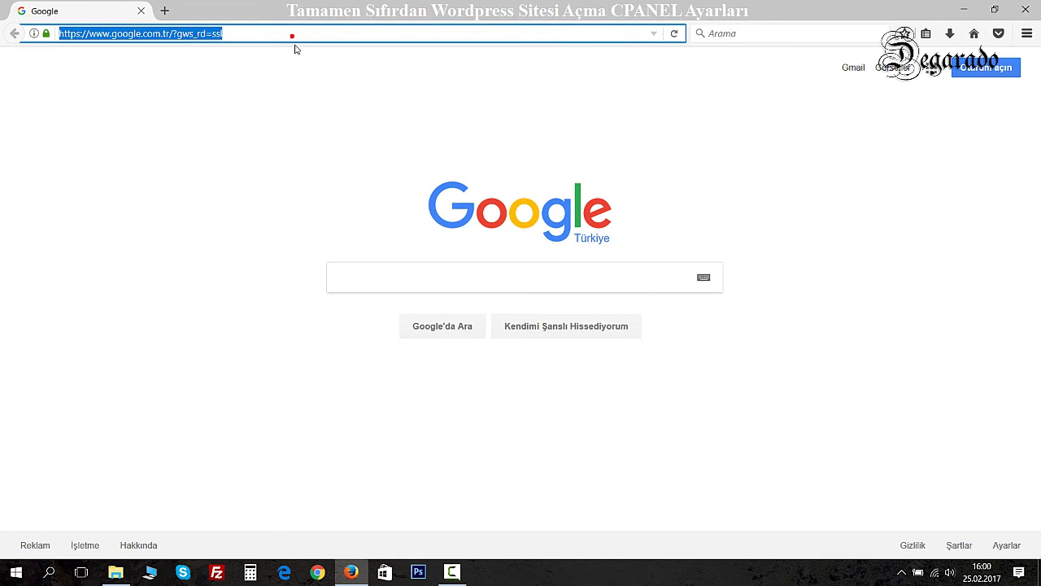
{"action": "type", "text": "wpbi"}
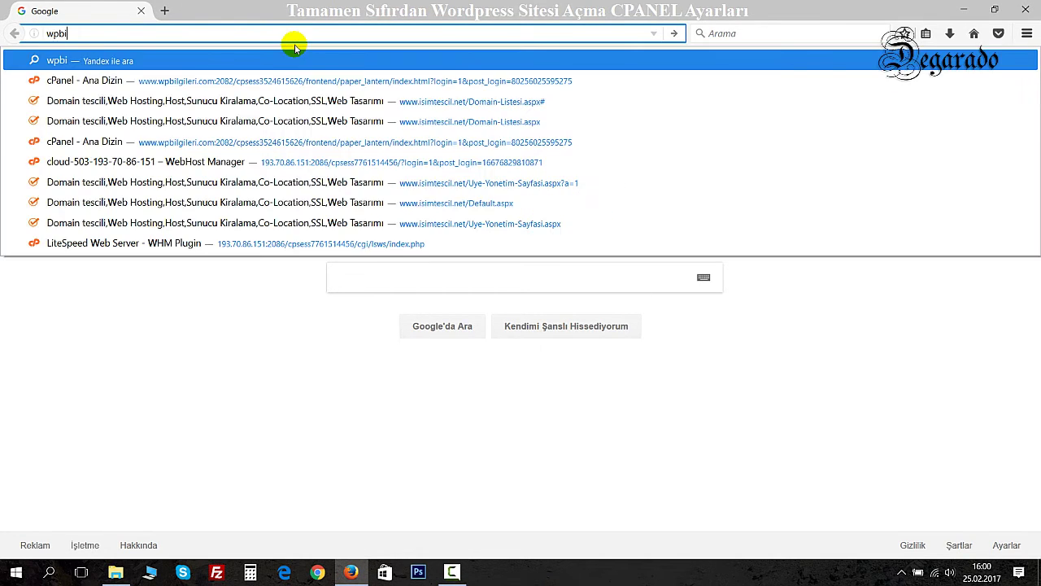
{"action": "type", "text": "lgileri"}
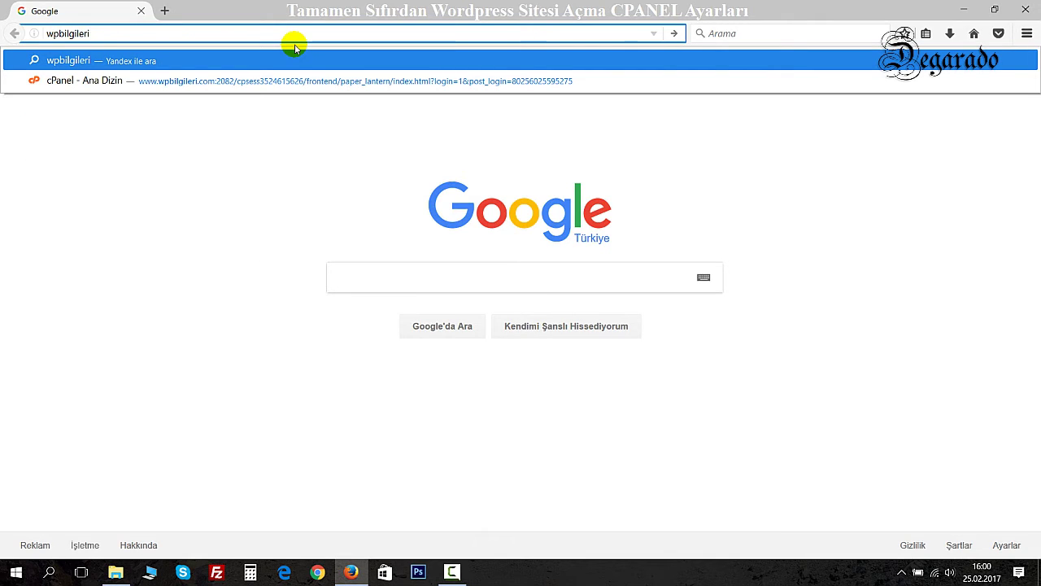
{"action": "type", "text": ".com"}
{"action": "key", "text": "Return"}
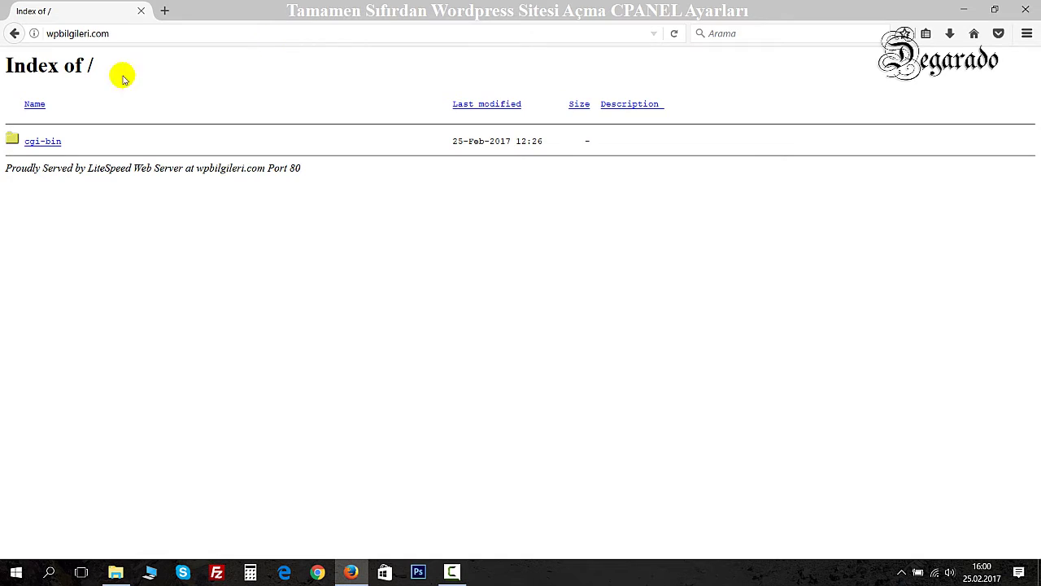
Load the cPanel login page at wpbilgileri.com:2082.
{"action": "left_click", "coordinate": [151, 33]}
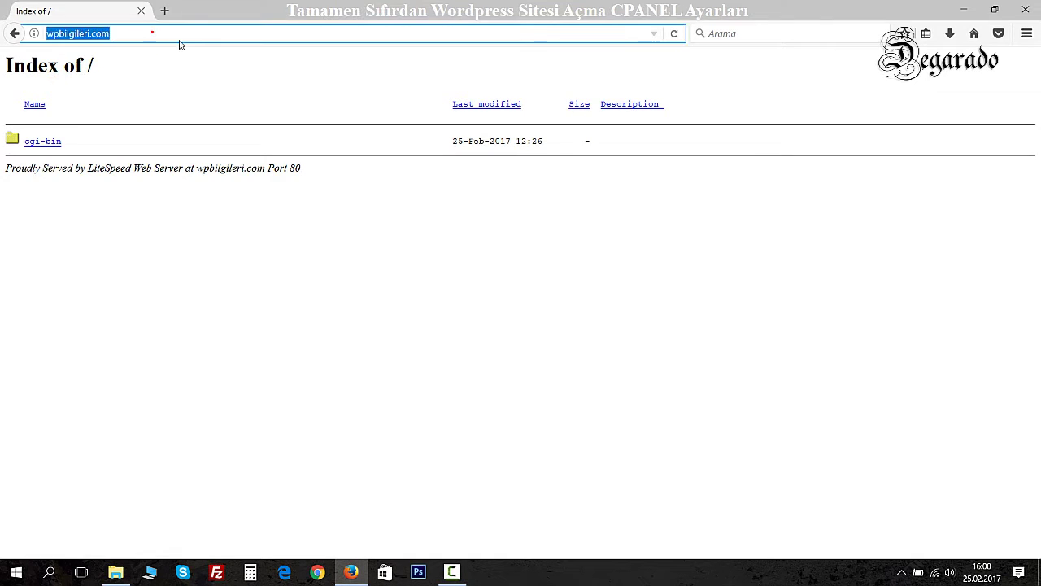
{"action": "left_click", "coordinate": [179, 33]}
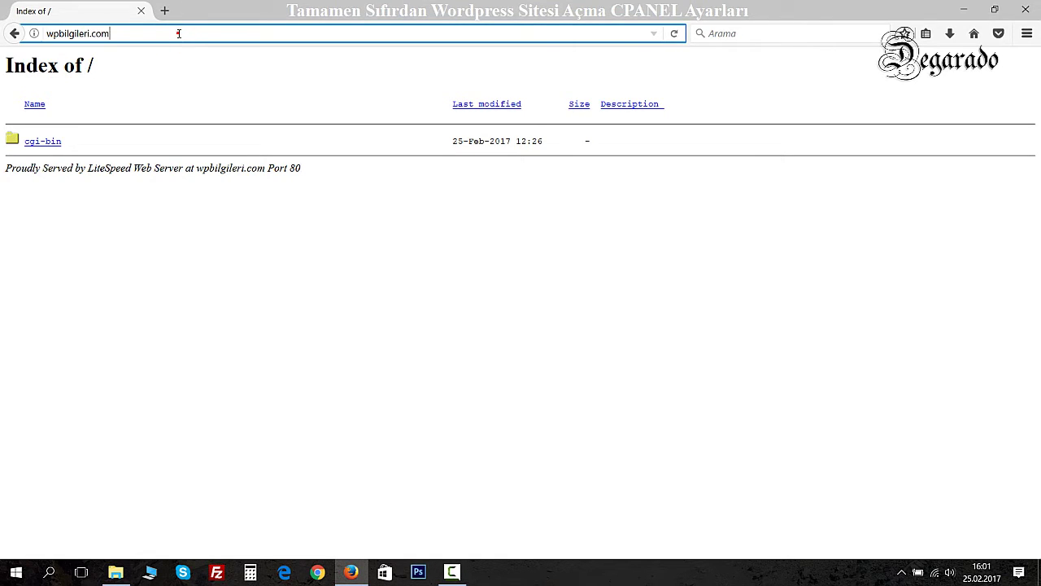
{"action": "type", "text": ":"}
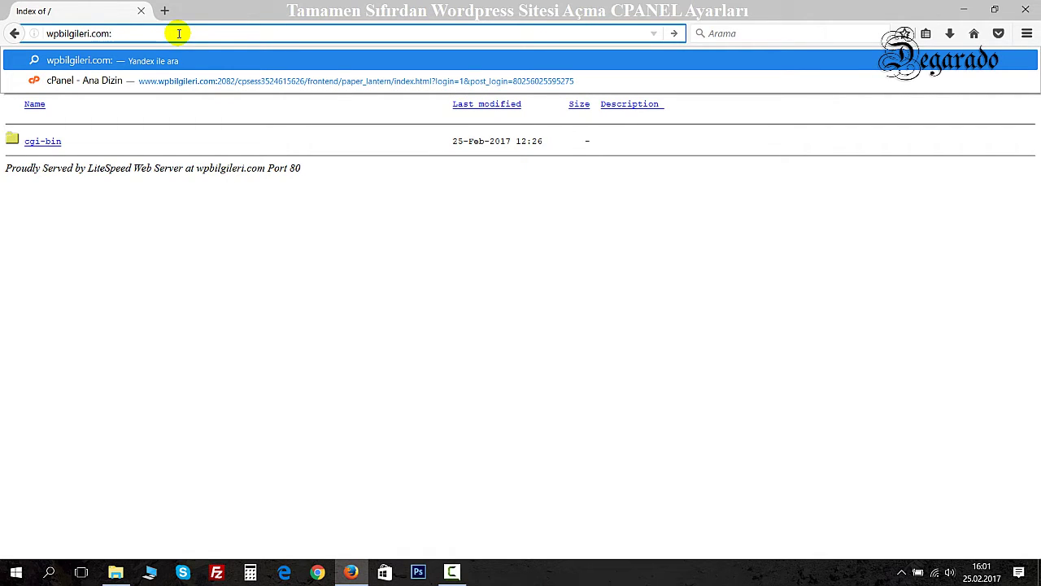
{"action": "type", "text": "2082"}
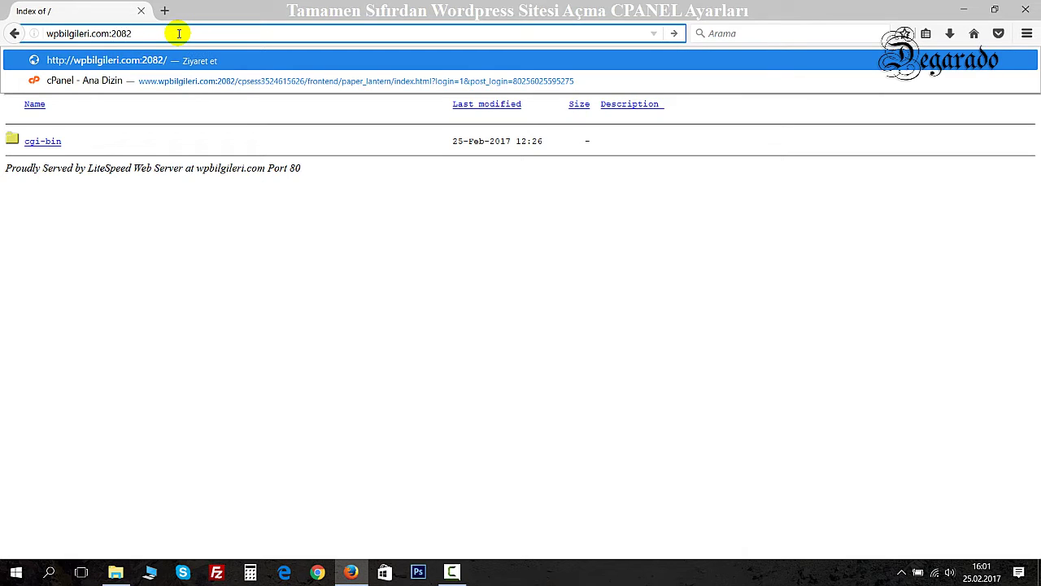
{"action": "key", "text": "Return"}
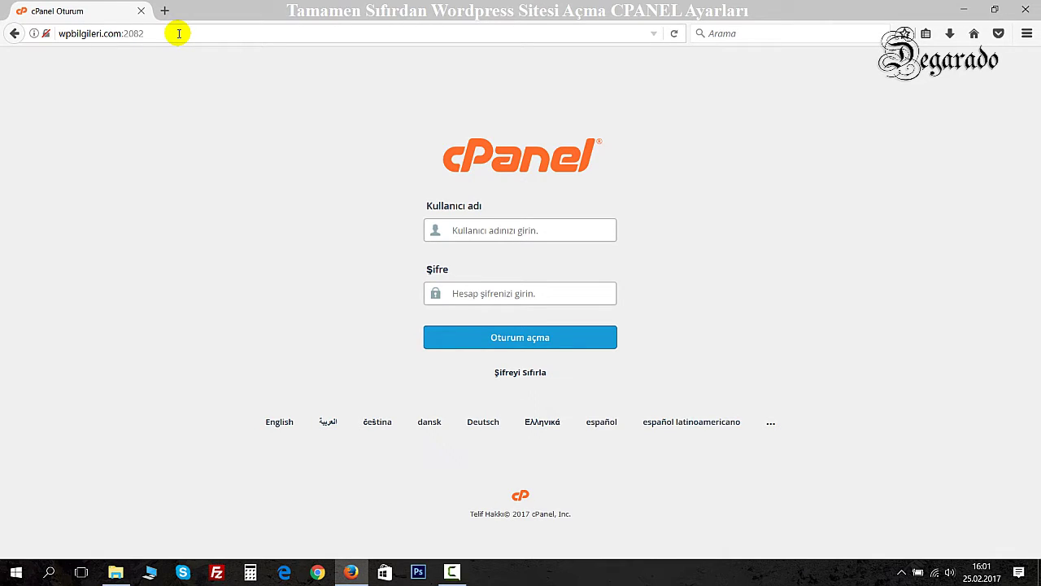
Log in to cPanel with the account's username and password.
{"action": "type", "text": "super"}
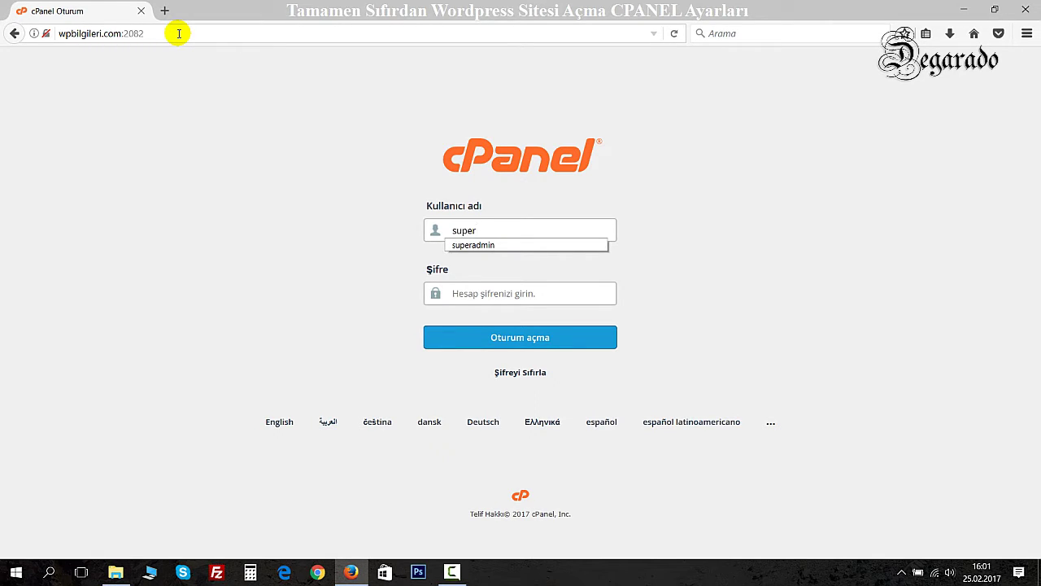
{"action": "type", "text": "admin"}
{"action": "key", "text": "Tab"}
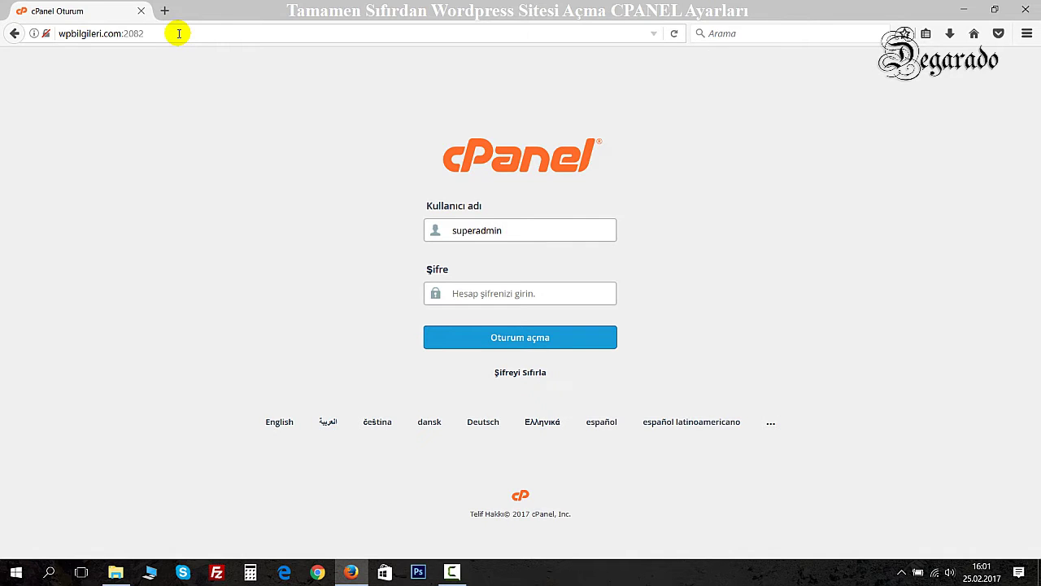
{"action": "type", "text": "*******"}
{"action": "key", "text": "Return"}
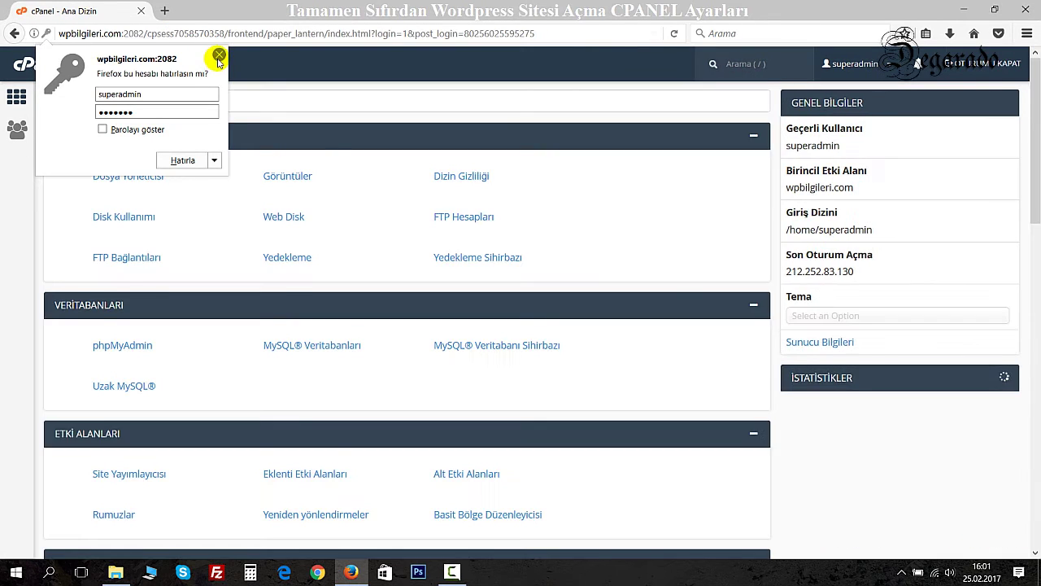
Dismiss the save-password prompt and welcome tour, then highlight the username, domain and home directory.
{"action": "left_click", "coordinate": [219, 55]}
{"action": "left_click", "coordinate": [93, 182]}
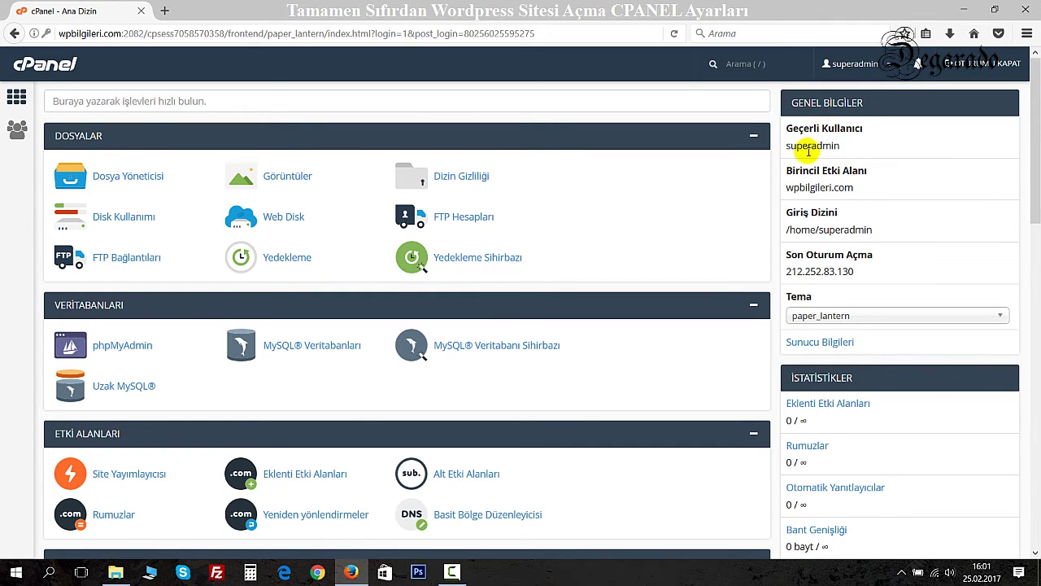
{"action": "left_click_drag", "start_coordinate": [807, 145], "coordinate": [839, 146]}
{"action": "left_click_drag", "start_coordinate": [808, 188], "coordinate": [831, 188]}
{"action": "mouse_move", "coordinate": [801, 230]}
{"action": "left_mouse_down"}
{"action": "mouse_move", "coordinate": [849, 231]}
{"action": "mouse_move", "coordinate": [783, 229]}
{"action": "left_mouse_up"}
{"action": "left_click", "coordinate": [877, 232]}
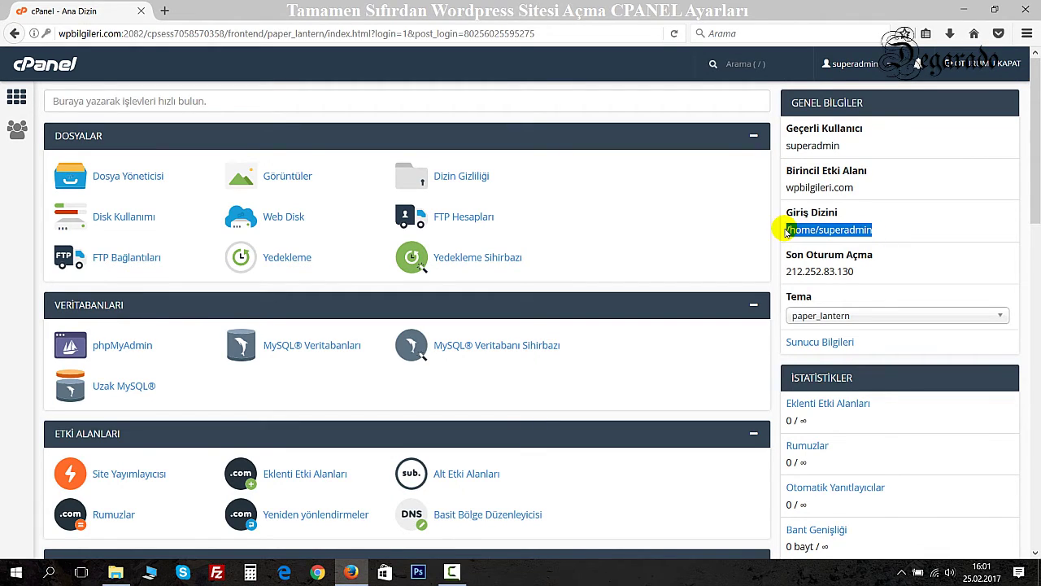
Check the theme list, keeping paper_lantern, and highlight the disk usage figure.
{"action": "scroll", "coordinate": [802, 259], "scroll_direction": "down", "scroll_amount": 2}
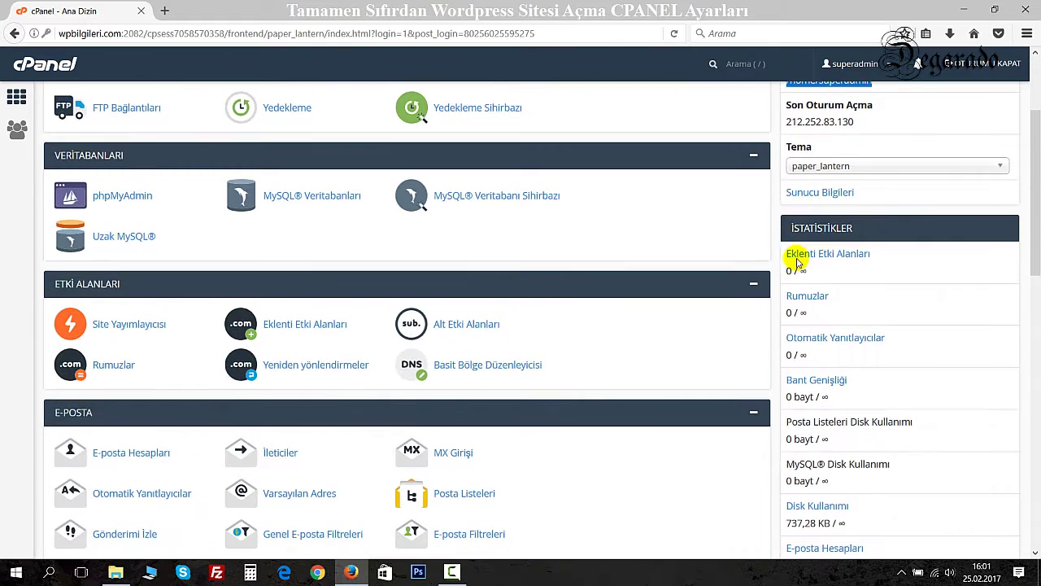
{"action": "scroll", "coordinate": [701, 265], "scroll_direction": "down", "scroll_amount": 2}
{"action": "scroll", "coordinate": [697, 262], "scroll_direction": "up", "scroll_amount": 4}
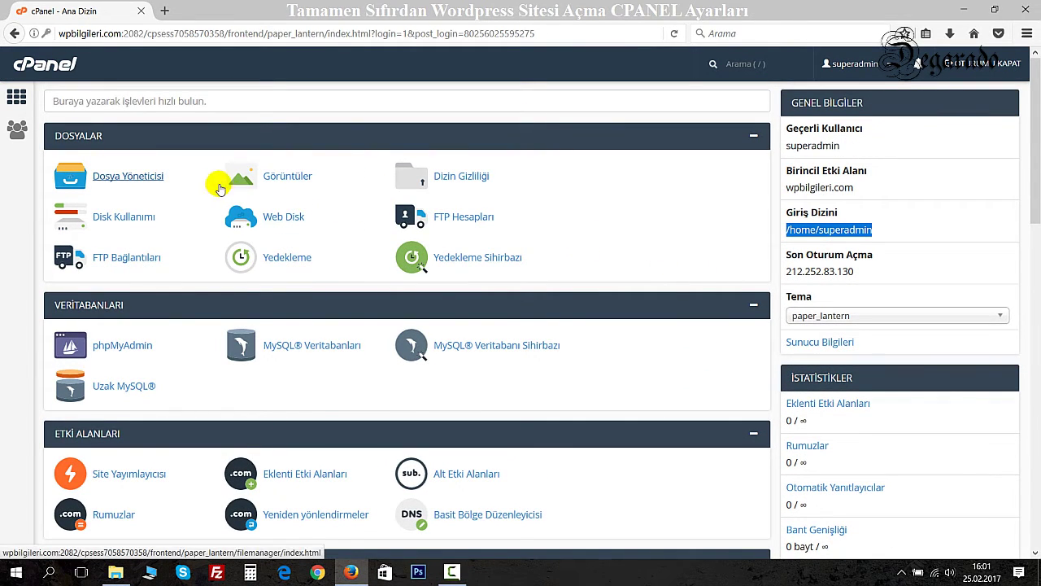
{"action": "scroll", "coordinate": [252, 230], "scroll_direction": "down", "scroll_amount": 2}
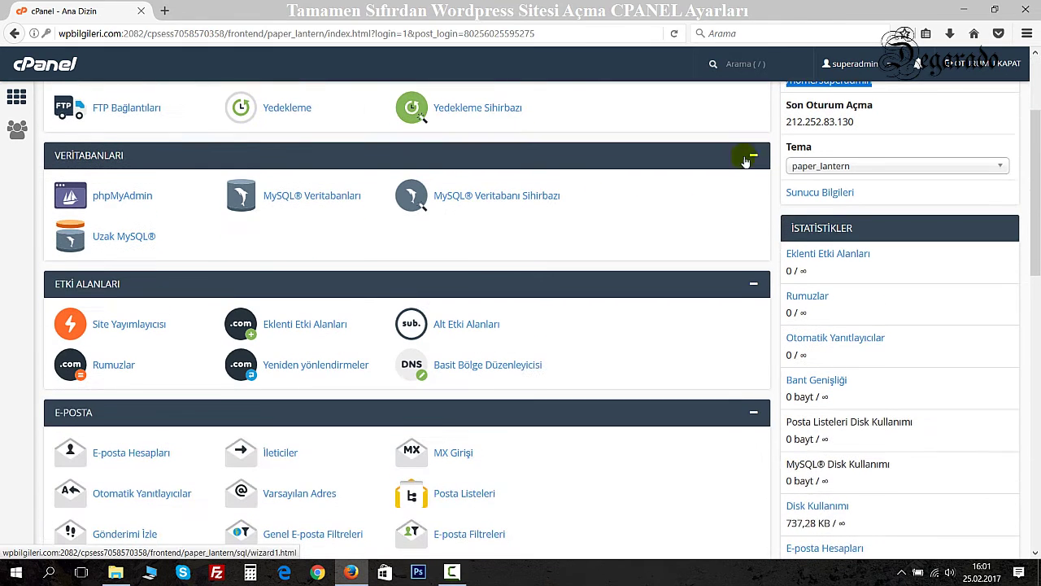
{"action": "left_click", "coordinate": [822, 166]}
{"action": "left_click", "coordinate": [824, 167]}
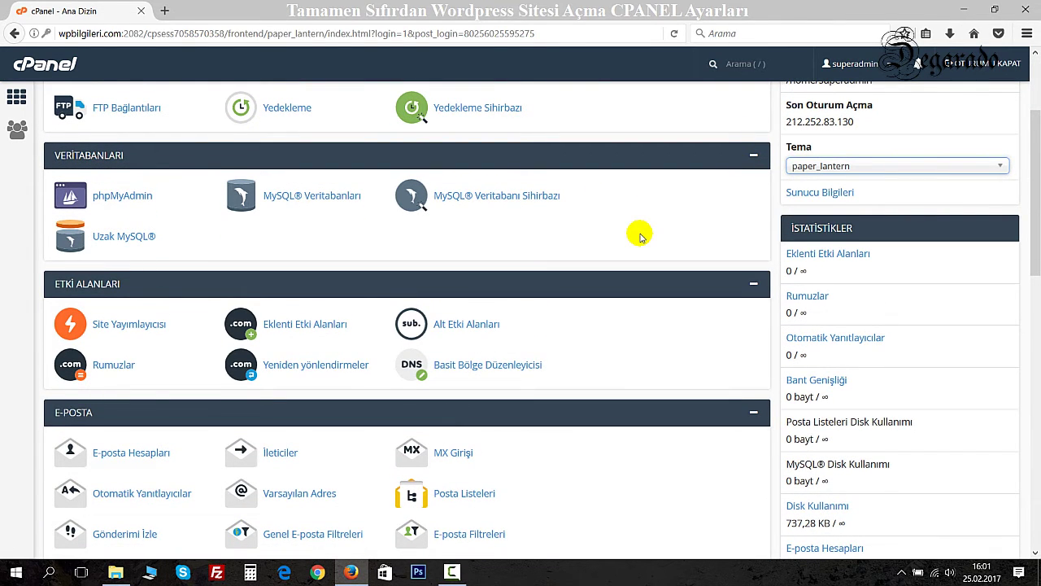
{"action": "scroll", "coordinate": [640, 236], "scroll_direction": "down", "scroll_amount": 1}
{"action": "left_click_drag", "start_coordinate": [791, 153], "coordinate": [855, 153]}
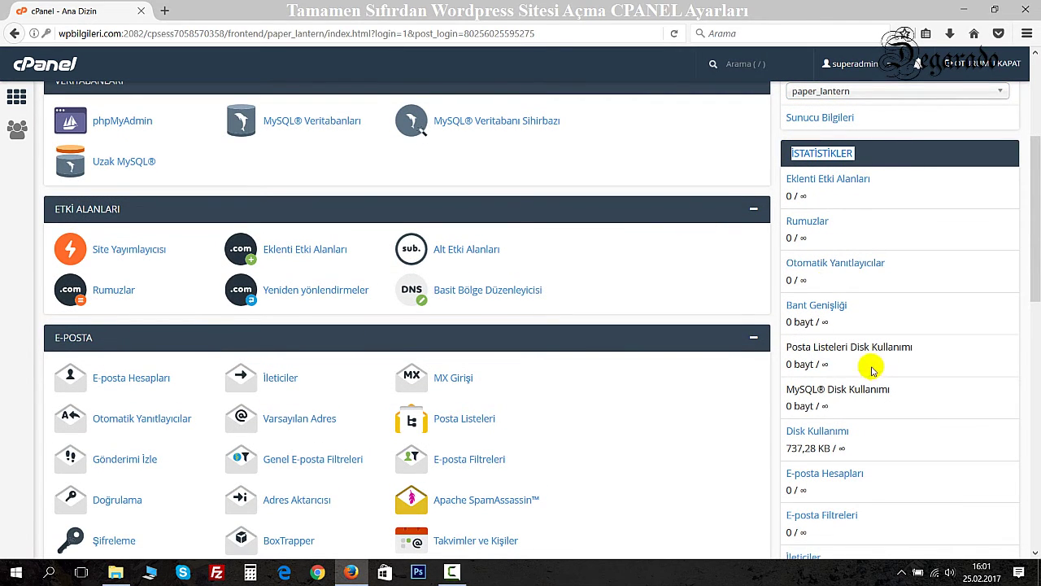
{"action": "scroll", "coordinate": [859, 342], "scroll_direction": "down", "scroll_amount": 1}
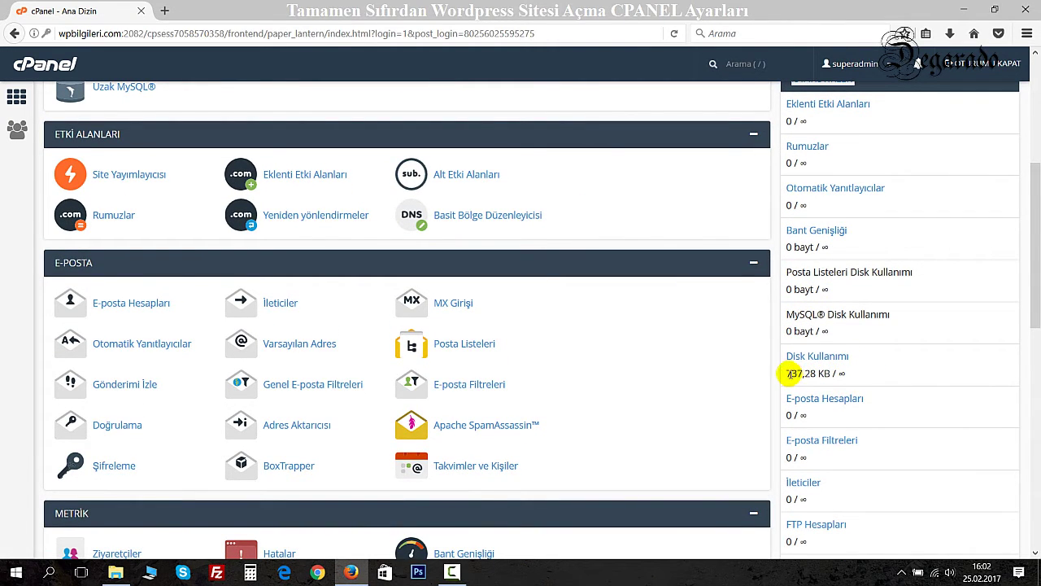
{"action": "left_click_drag", "start_coordinate": [790, 373], "coordinate": [830, 372]}
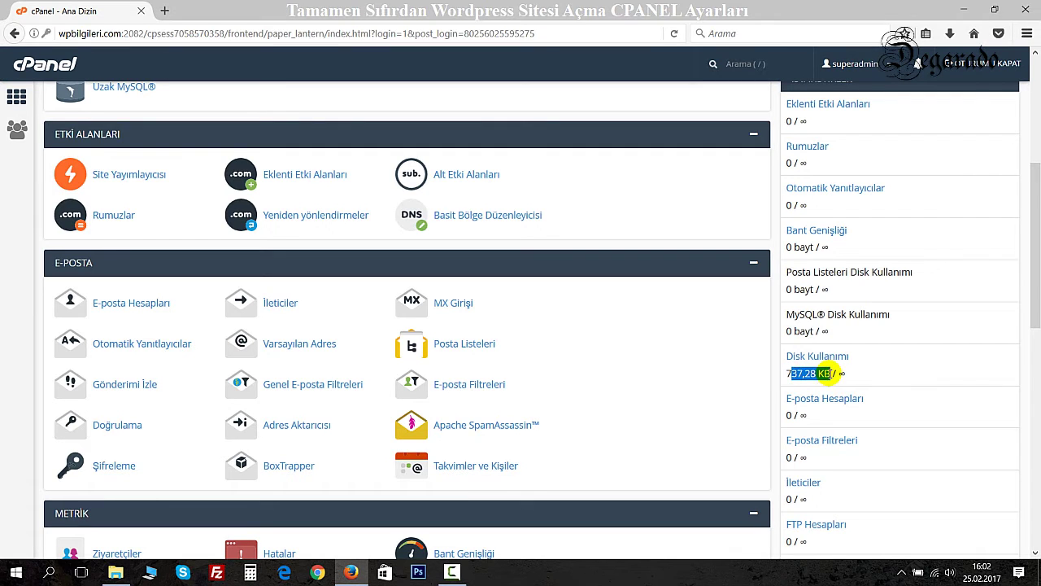
Scroll through the remaining cPanel home page sections and statistics.
{"action": "scroll", "coordinate": [827, 379], "scroll_direction": "down", "scroll_amount": 3}
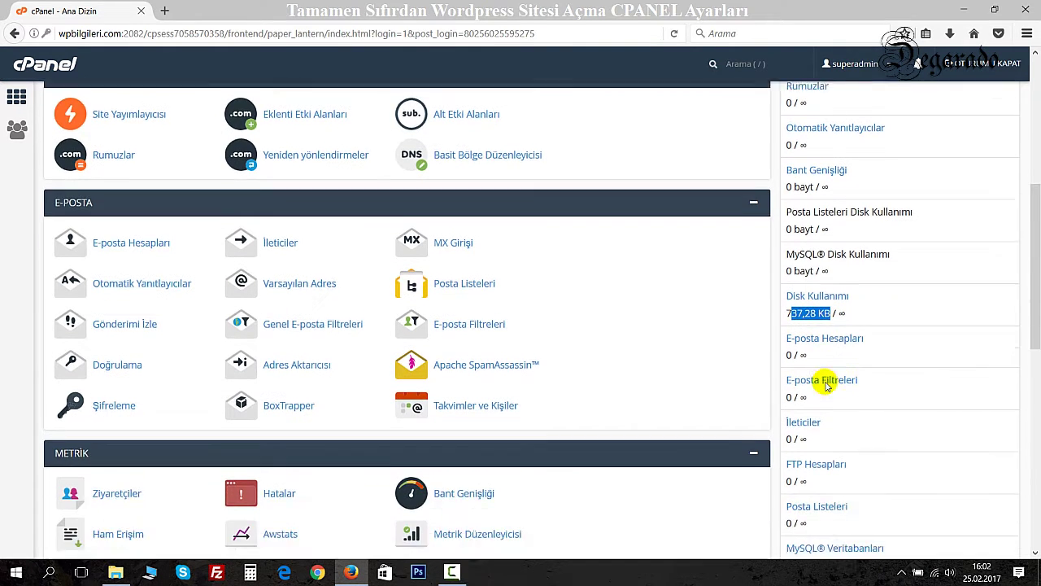
{"action": "scroll", "coordinate": [827, 387], "scroll_direction": "down", "scroll_amount": 2}
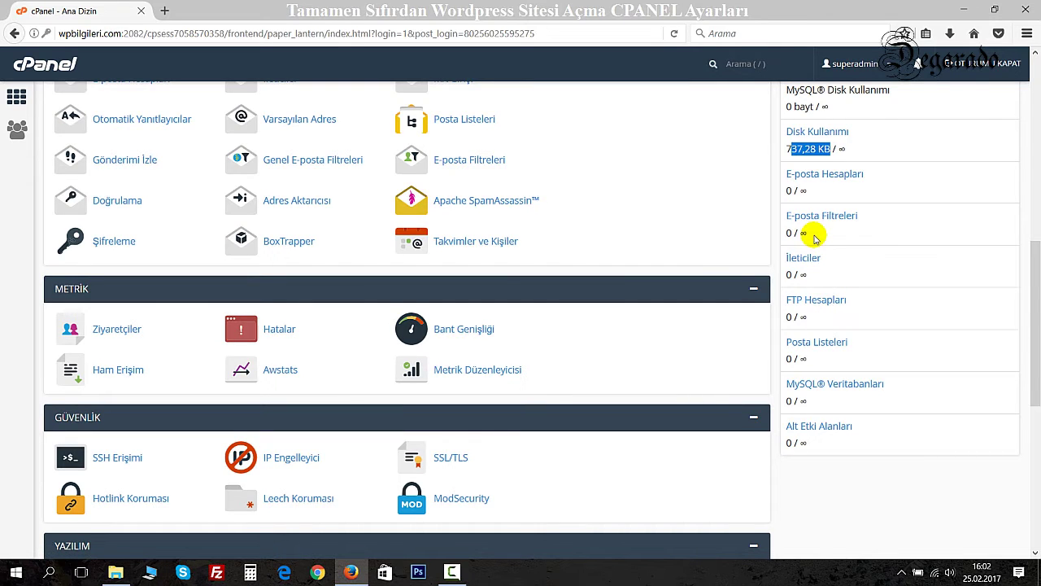
{"action": "scroll", "coordinate": [803, 405], "scroll_direction": "down", "scroll_amount": 1}
{"action": "scroll", "coordinate": [804, 405], "scroll_direction": "down", "scroll_amount": 1}
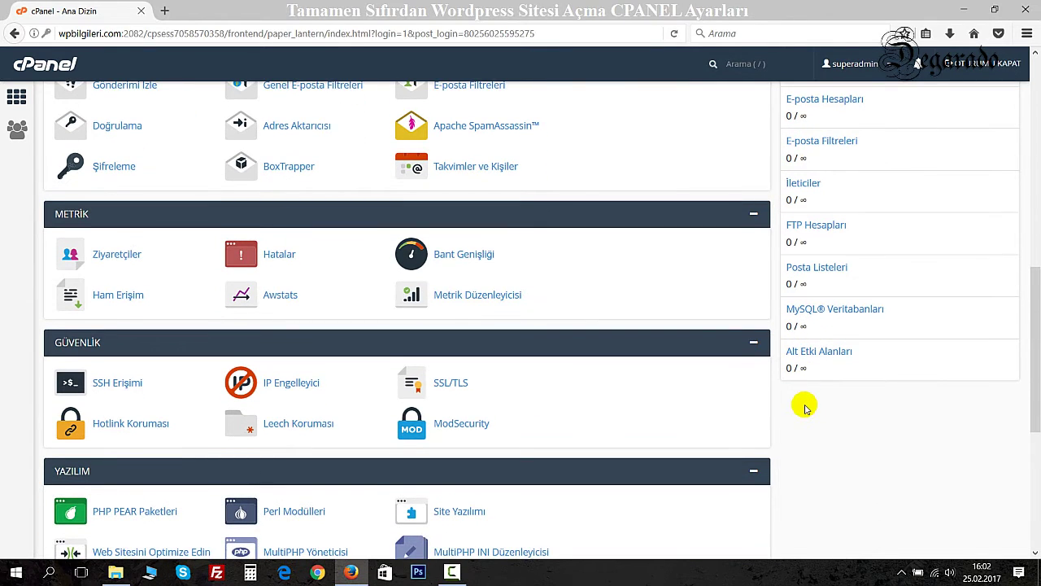
{"action": "scroll", "coordinate": [809, 358], "scroll_direction": "down", "scroll_amount": 2}
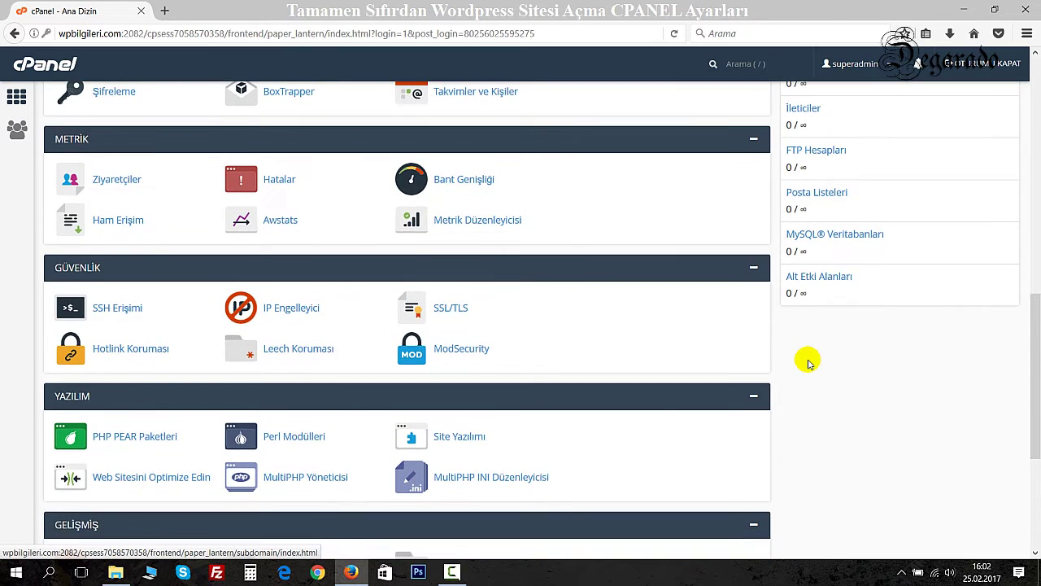
{"action": "scroll", "coordinate": [808, 363], "scroll_direction": "up", "scroll_amount": 10}
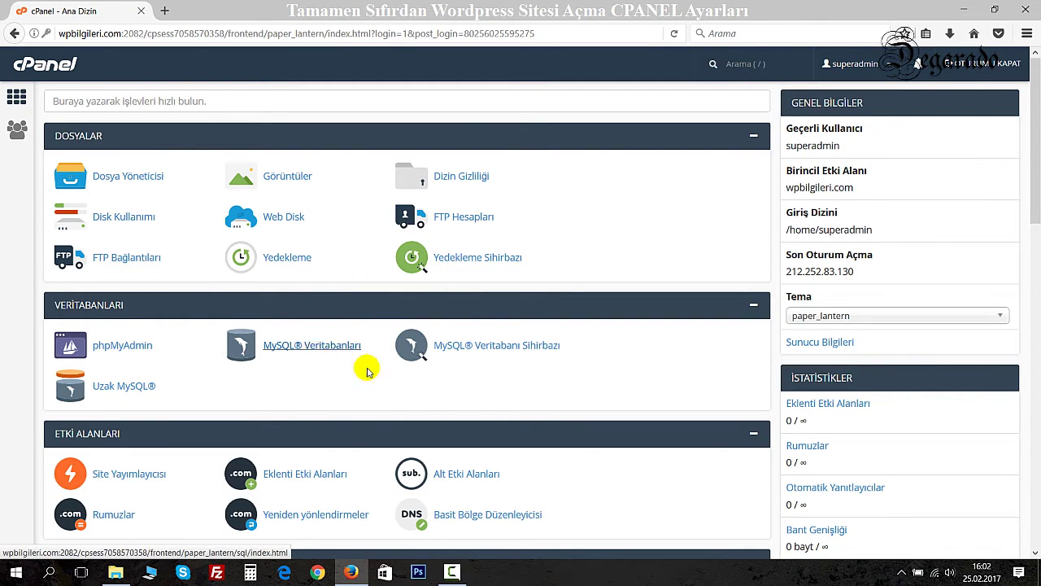
{"action": "scroll", "coordinate": [856, 399], "scroll_direction": "down", "scroll_amount": 5}
{"action": "scroll", "coordinate": [830, 260], "scroll_direction": "down", "scroll_amount": 3}
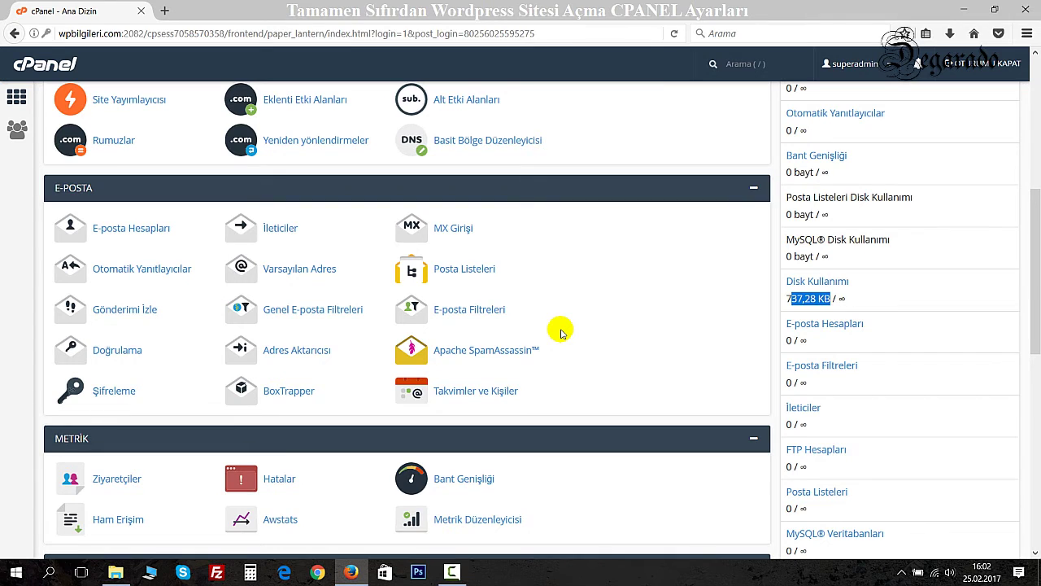
{"action": "scroll", "coordinate": [560, 332], "scroll_direction": "down", "scroll_amount": 2}
{"action": "scroll", "coordinate": [560, 328], "scroll_direction": "up", "scroll_amount": 8}
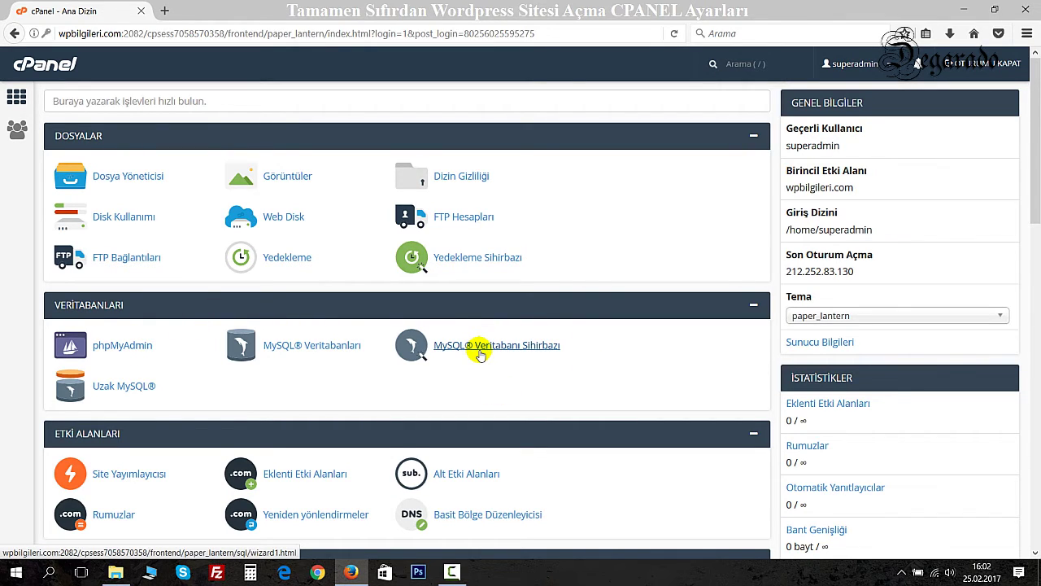
Start the MySQL Database Wizard and enter bilgiler as the new database name.
{"action": "left_click", "coordinate": [480, 350]}
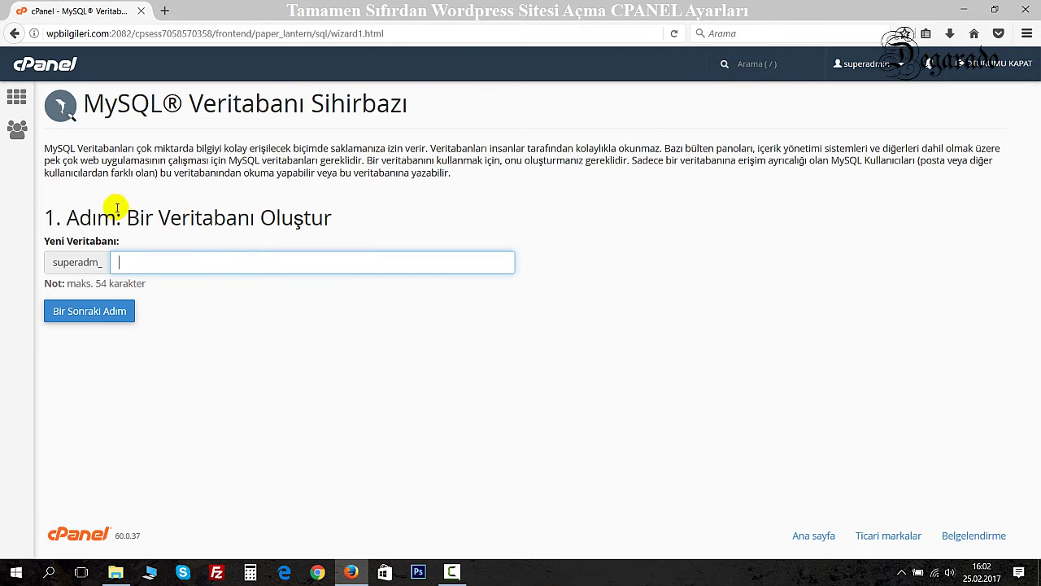
{"action": "left_click_drag", "start_coordinate": [91, 218], "coordinate": [343, 219]}
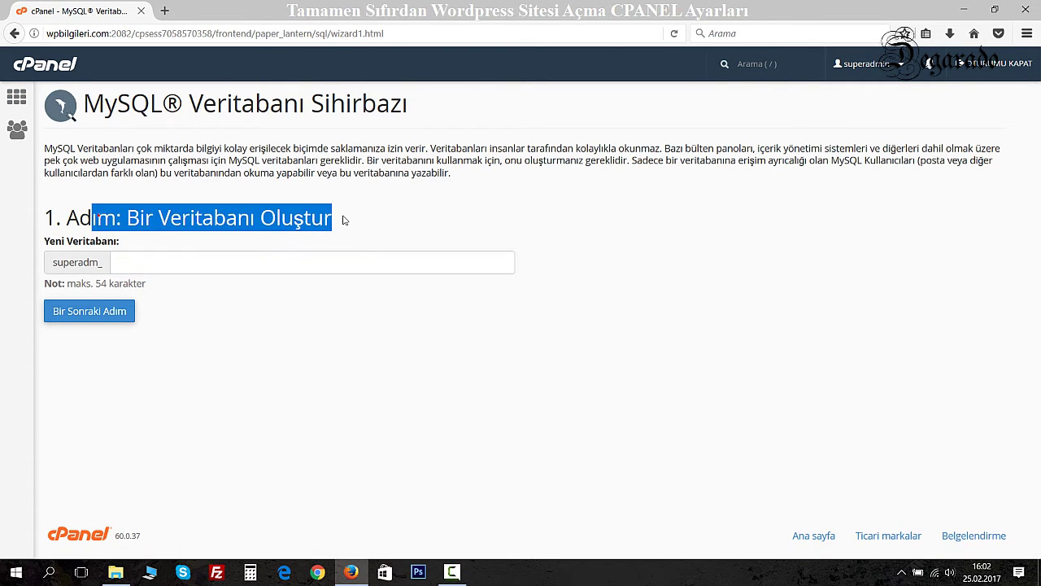
{"action": "left_click", "coordinate": [344, 218]}
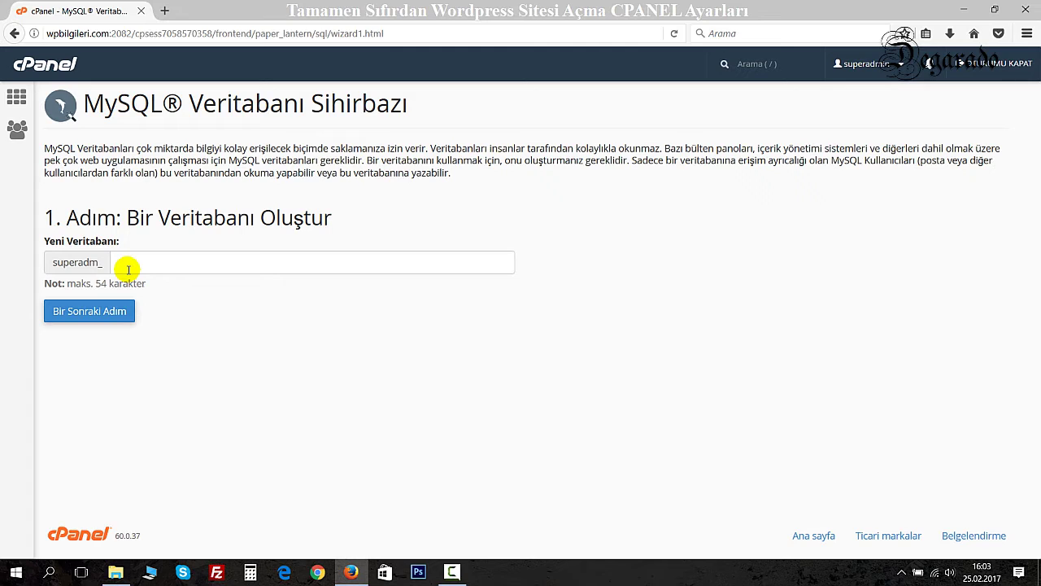
{"action": "left_click", "coordinate": [132, 260]}
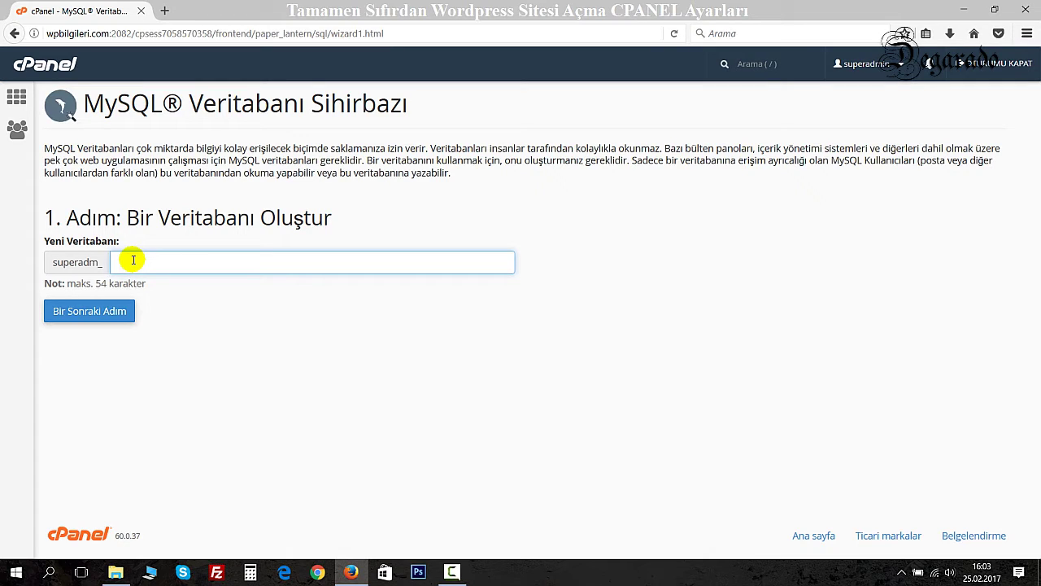
{"action": "type", "text": "bilgiler"}
Create database superadm_bilgiler and enter ilgiler as the new MySQL username.
{"action": "left_click", "coordinate": [90, 318]}
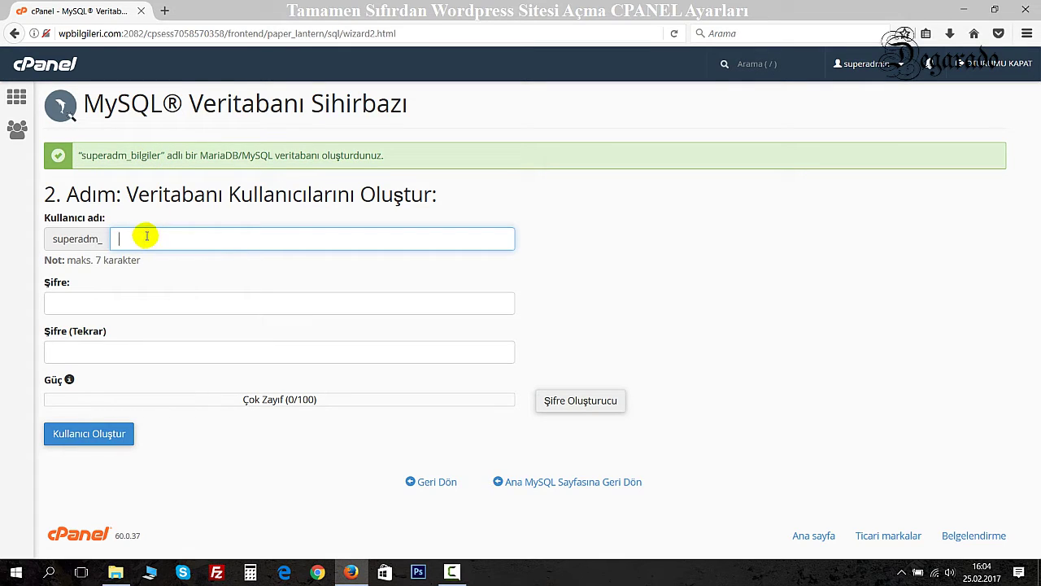
{"action": "left_click_drag", "start_coordinate": [158, 195], "coordinate": [118, 198]}
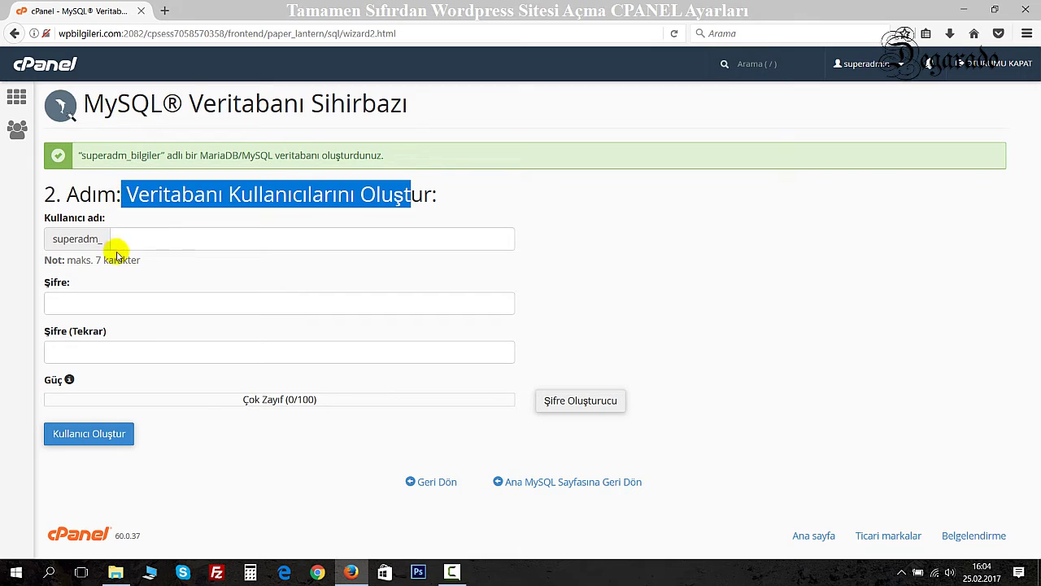
{"action": "left_click", "coordinate": [141, 241]}
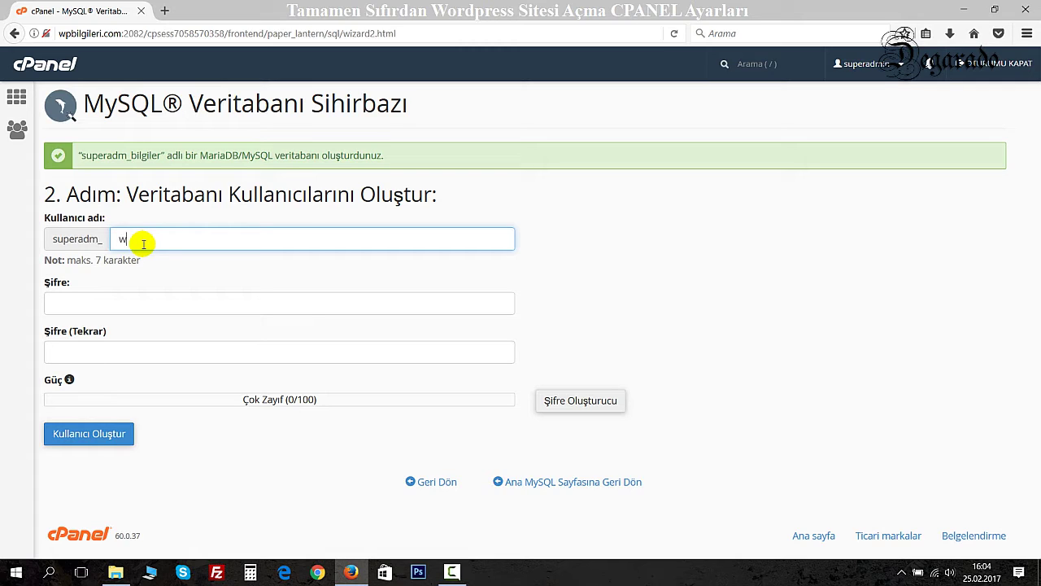
{"action": "type", "text": "p"}
{"action": "key", "text": "BackSpace"}
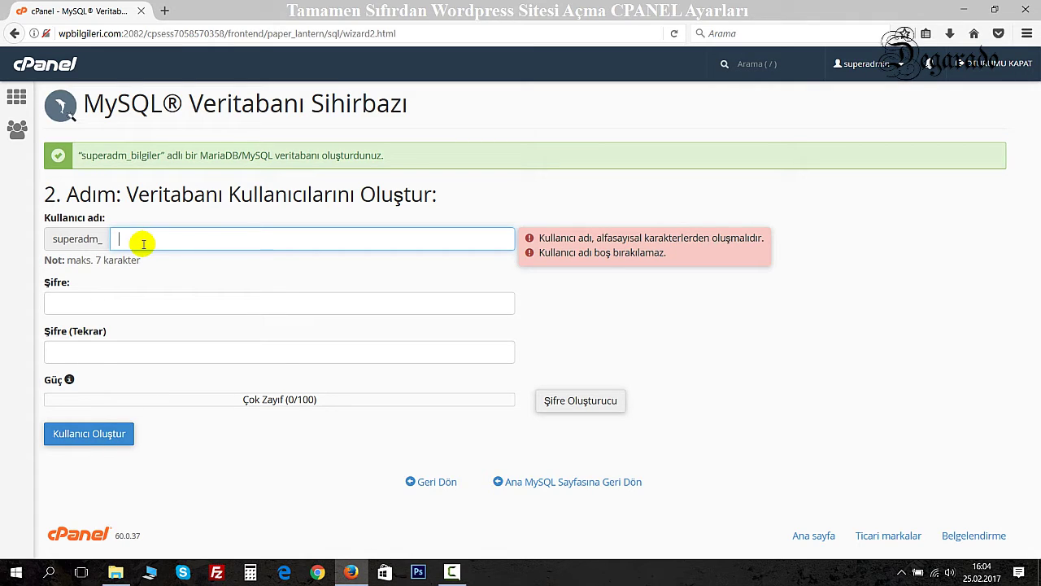
{"action": "type", "text": "ilgi"}
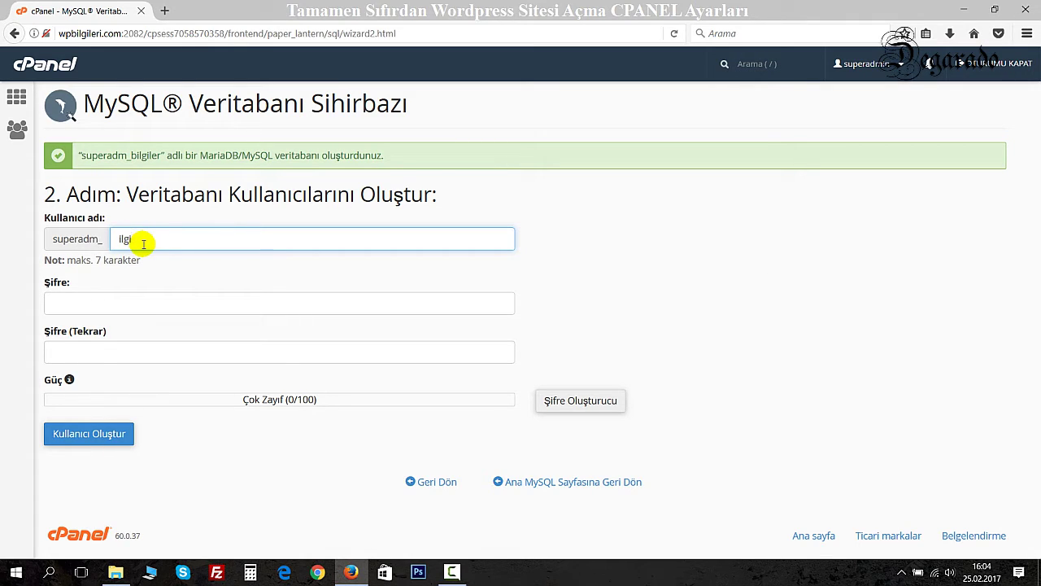
{"action": "type", "text": "ler"}
Enter the user's password and a matching confirmation, then create the MySQL user.
{"action": "key", "text": "Tab"}
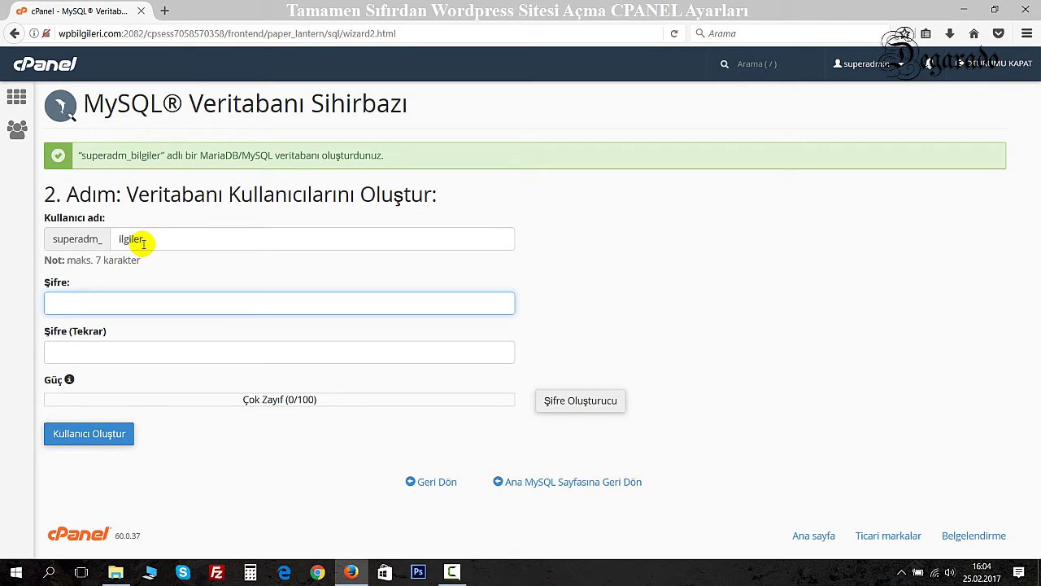
{"action": "type", "text": "1234567"}
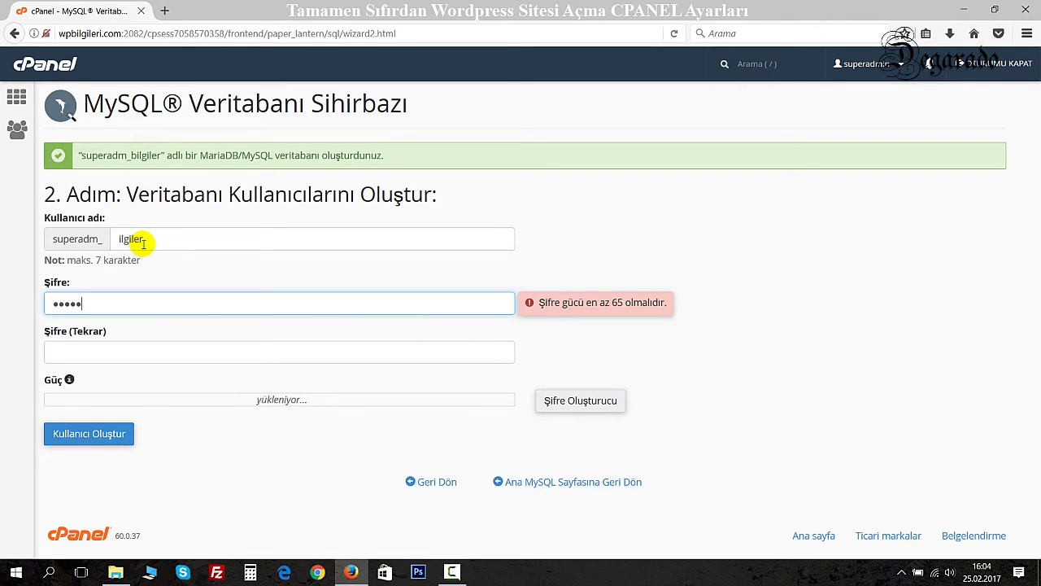
{"action": "key", "text": "Tab"}
{"action": "type", "text": "12345"}
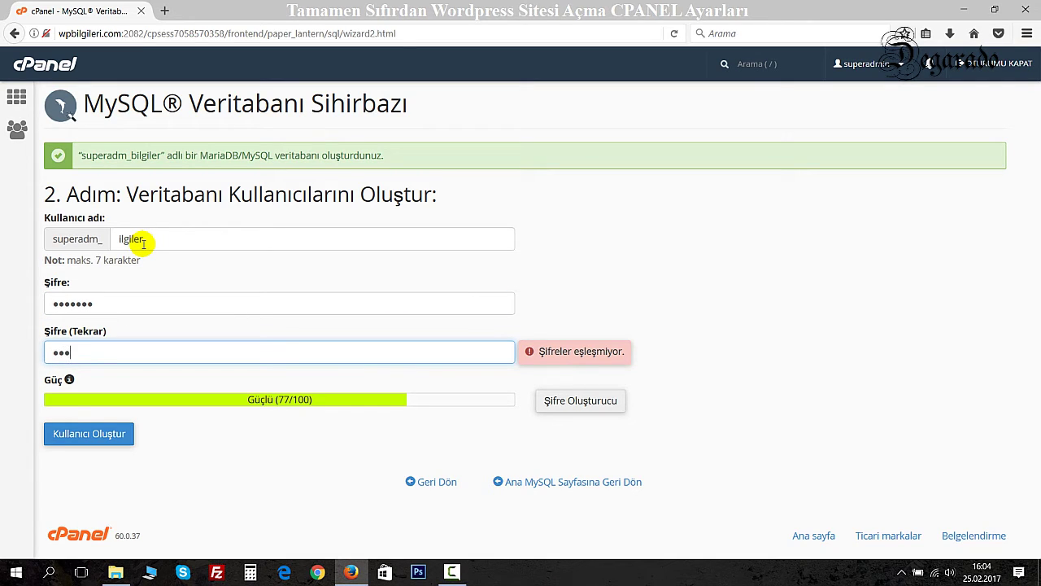
{"action": "type", "text": "6"}
{"action": "key", "text": "BackSpace"}
{"action": "key", "text": "BackSpace"}
{"action": "key", "text": "BackSpace"}
{"action": "key", "text": "BackSpace"}
{"action": "key", "text": "BackSpace"}
{"action": "type", "text": "1234567"}
{"action": "key", "text": "Tab"}
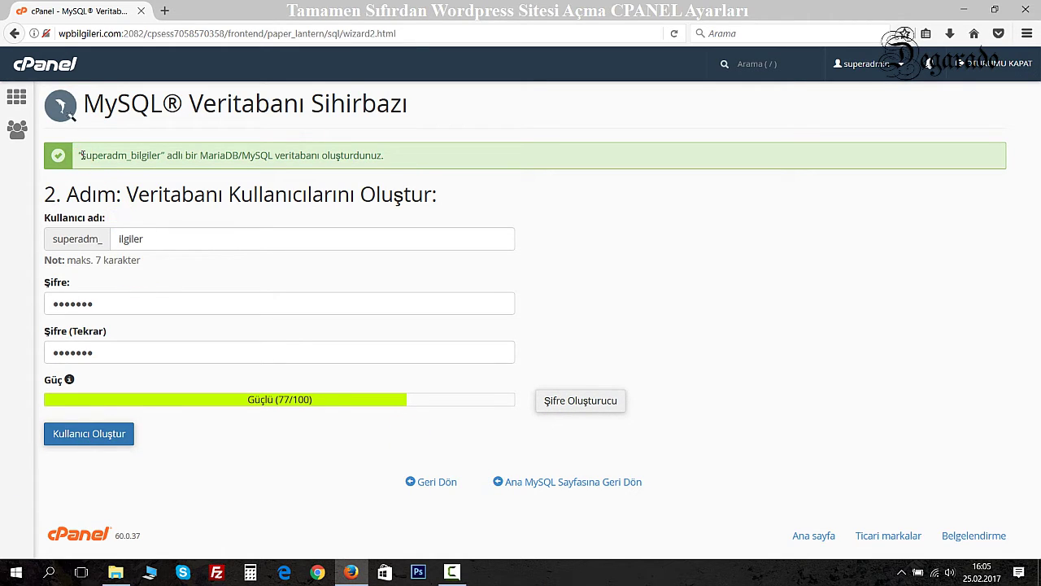
{"action": "left_click_drag", "start_coordinate": [79, 155], "coordinate": [162, 155]}
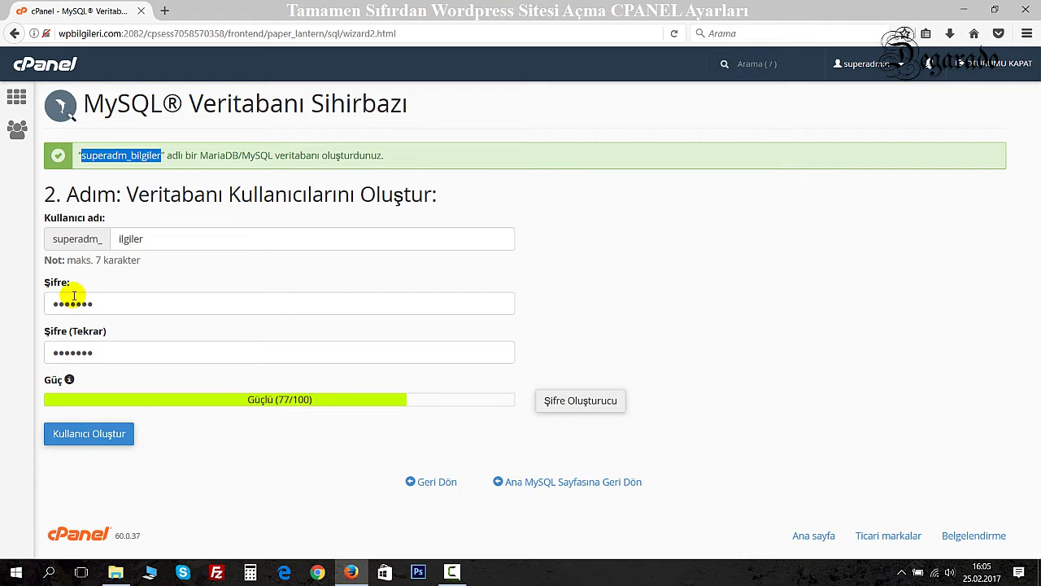
{"action": "left_click", "coordinate": [86, 434]}
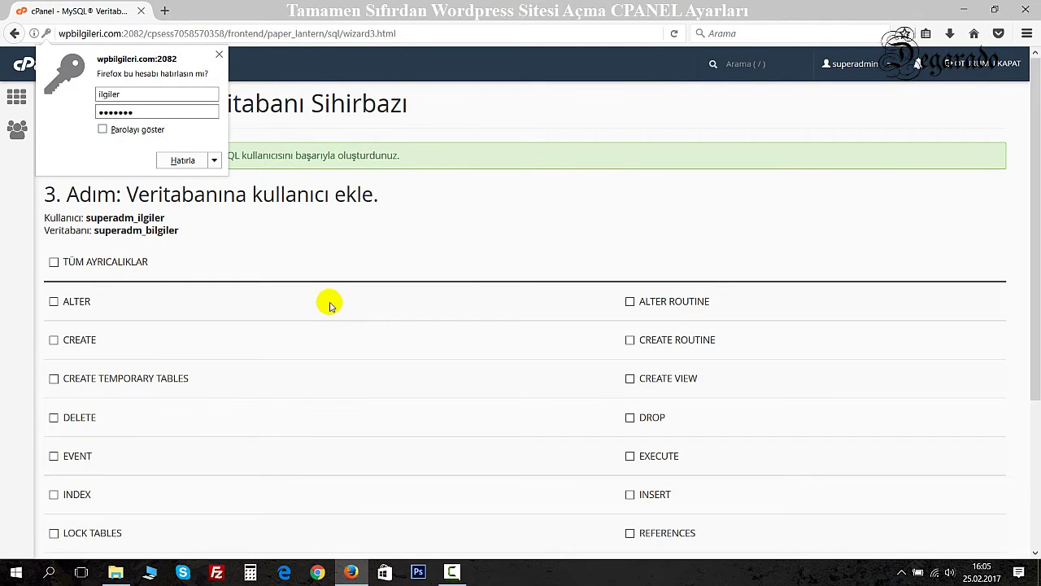
Dismiss the save-password prompt and add superadm_ilgiler to the superadm_bilgiler database.
{"action": "left_click", "coordinate": [218, 55]}
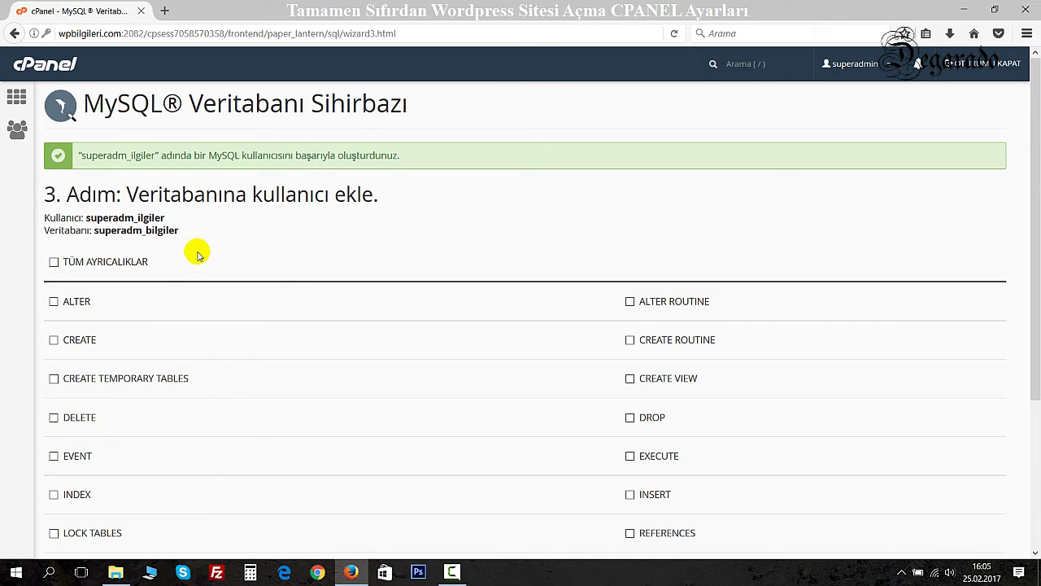
{"action": "scroll", "coordinate": [198, 252], "scroll_direction": "down", "scroll_amount": 3}
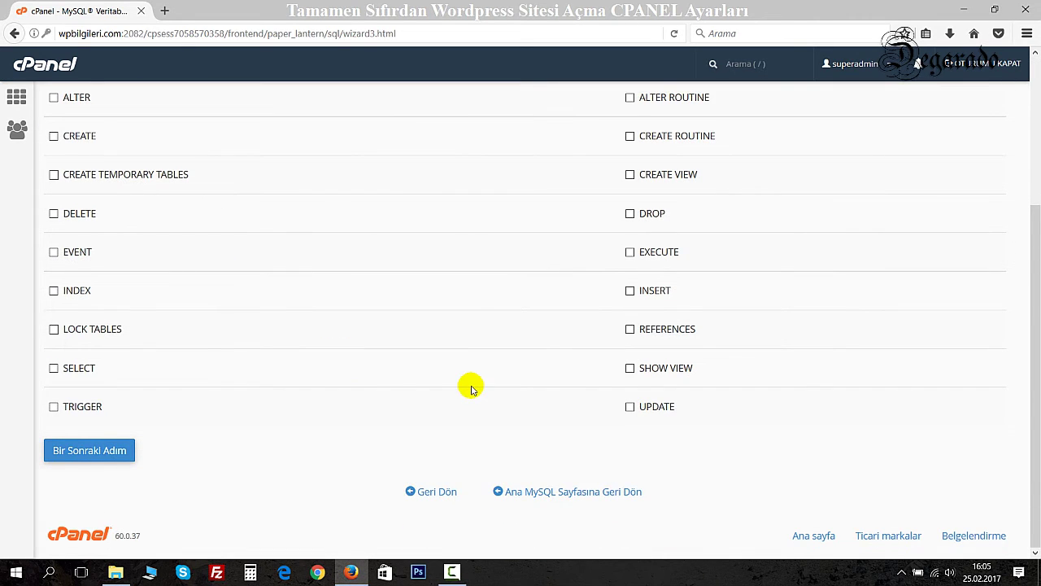
{"action": "scroll", "coordinate": [470, 388], "scroll_direction": "up", "scroll_amount": 3}
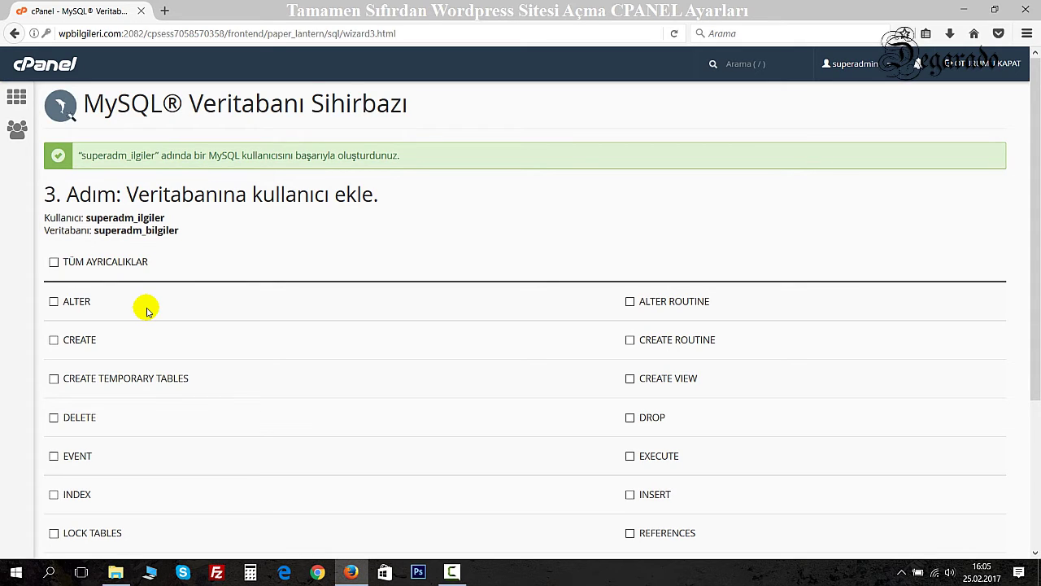
{"action": "scroll", "coordinate": [146, 312], "scroll_direction": "down", "scroll_amount": 3}
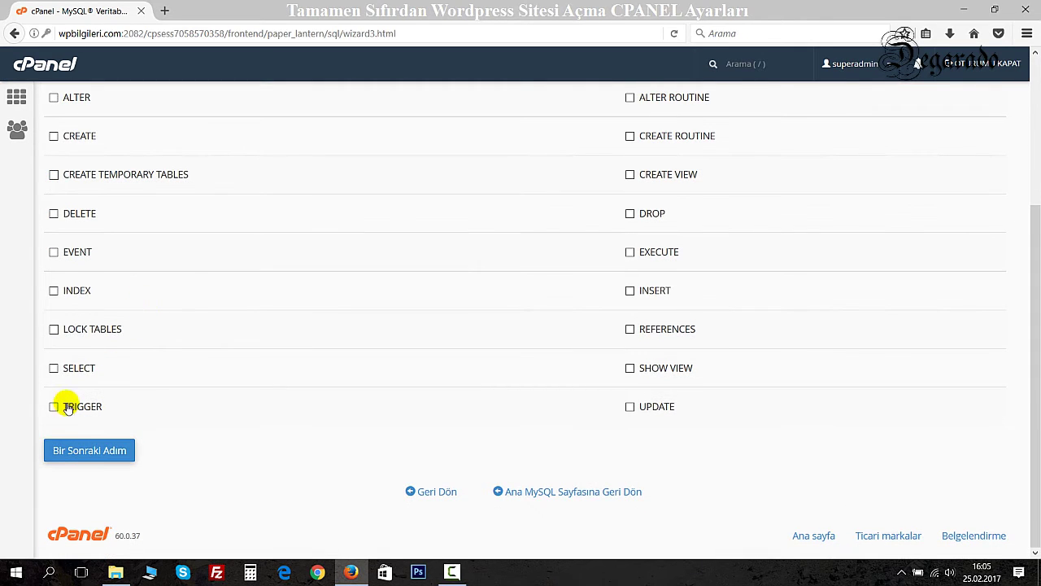
{"action": "left_click", "coordinate": [89, 452]}
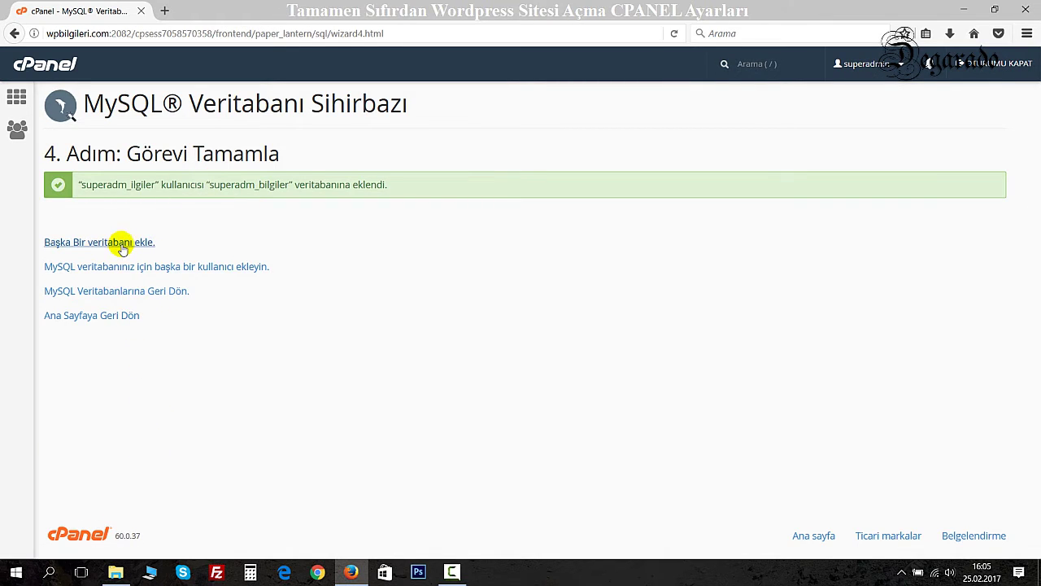
Return to the cPanel home page and open phpMyAdmin in a new tab.
{"action": "left_click", "coordinate": [80, 321]}
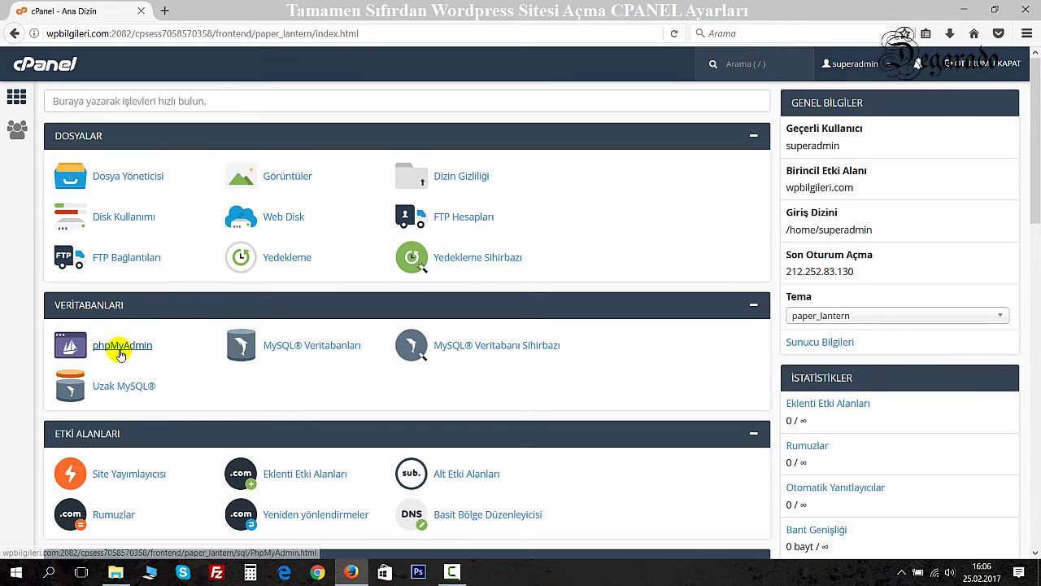
{"action": "left_click", "coordinate": [121, 346]}
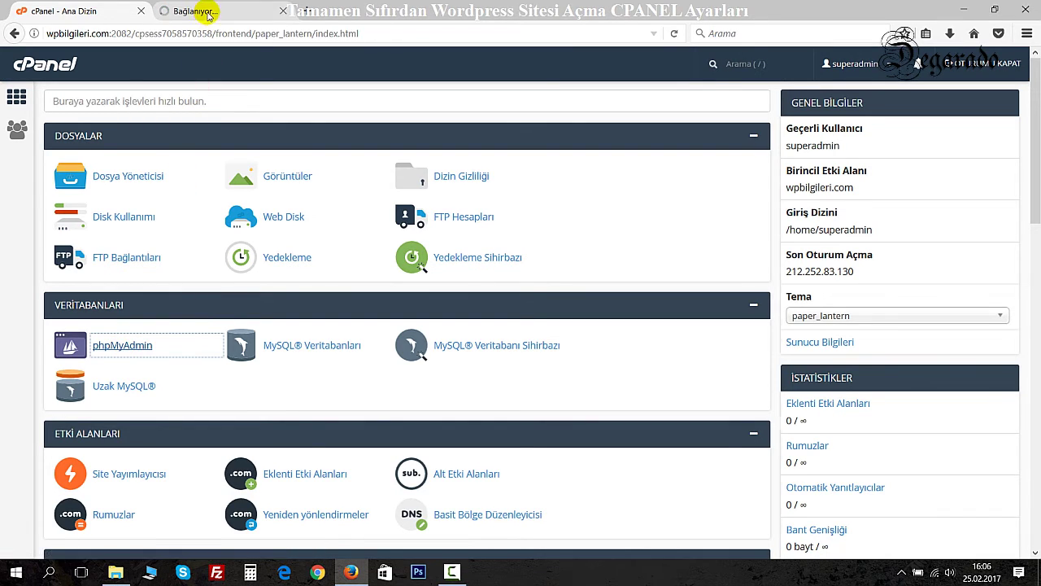
{"action": "left_click", "coordinate": [205, 12]}
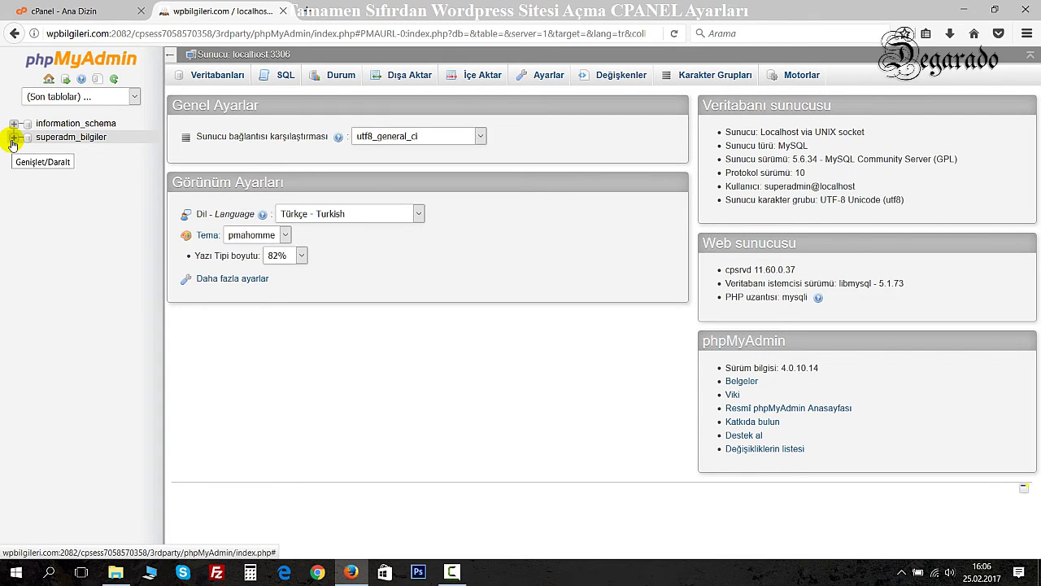
Expand superadm_bilgiler in phpMyAdmin, then close the phpMyAdmin tab.
{"action": "left_click", "coordinate": [13, 140]}
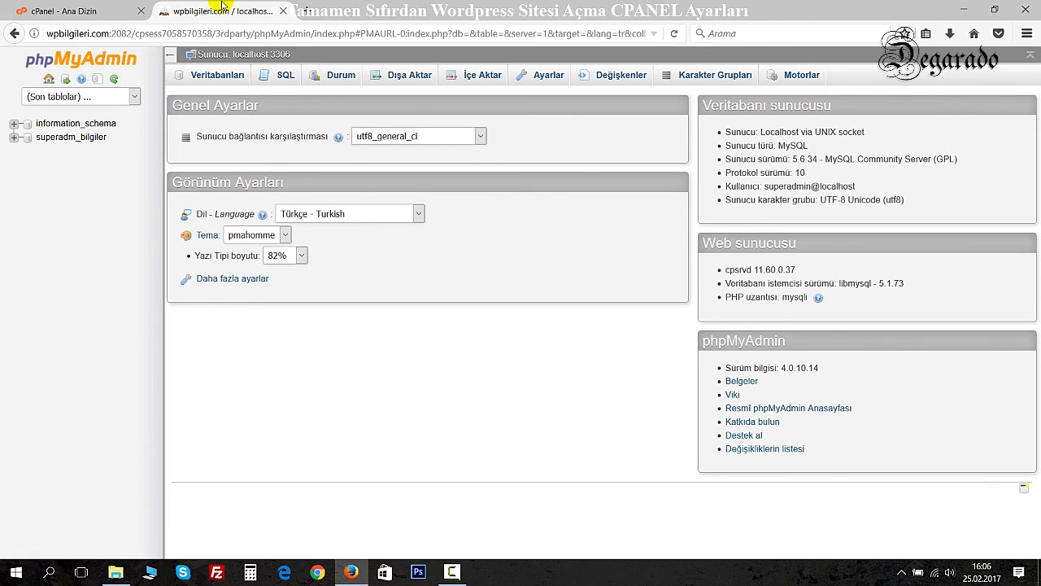
{"action": "middle_click", "coordinate": [223, 8]}
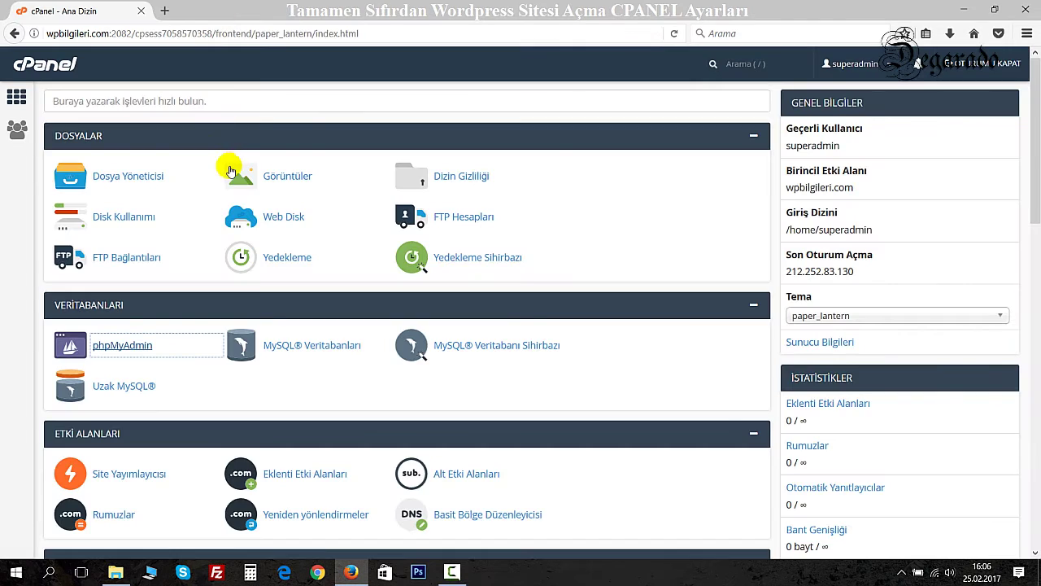
Glance at the MySQL databases overview, then go to FTP Hesapları from the home page top.
{"action": "scroll", "coordinate": [683, 301], "scroll_direction": "down", "scroll_amount": 7}
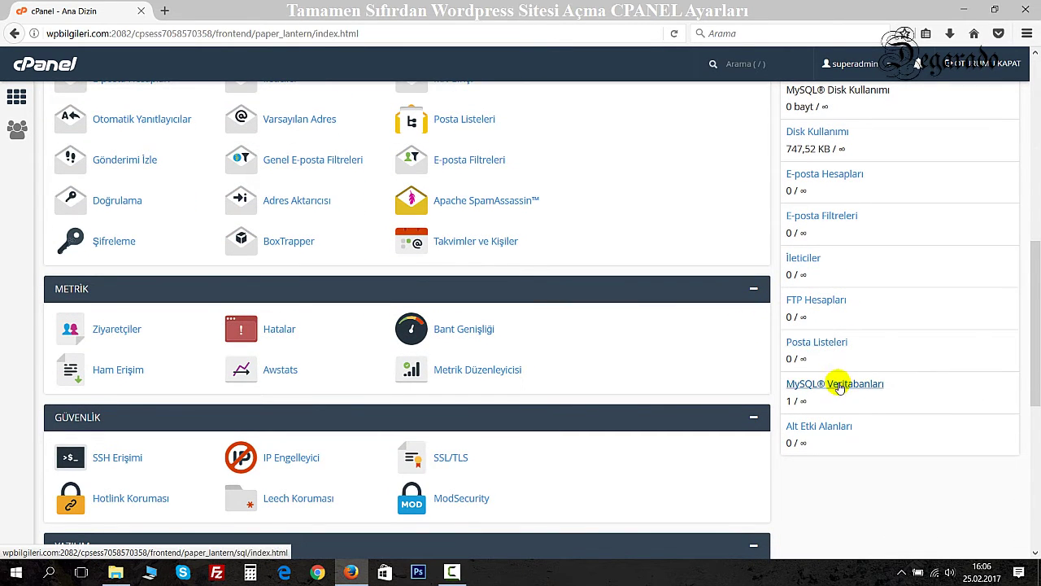
{"action": "left_click", "coordinate": [900, 390]}
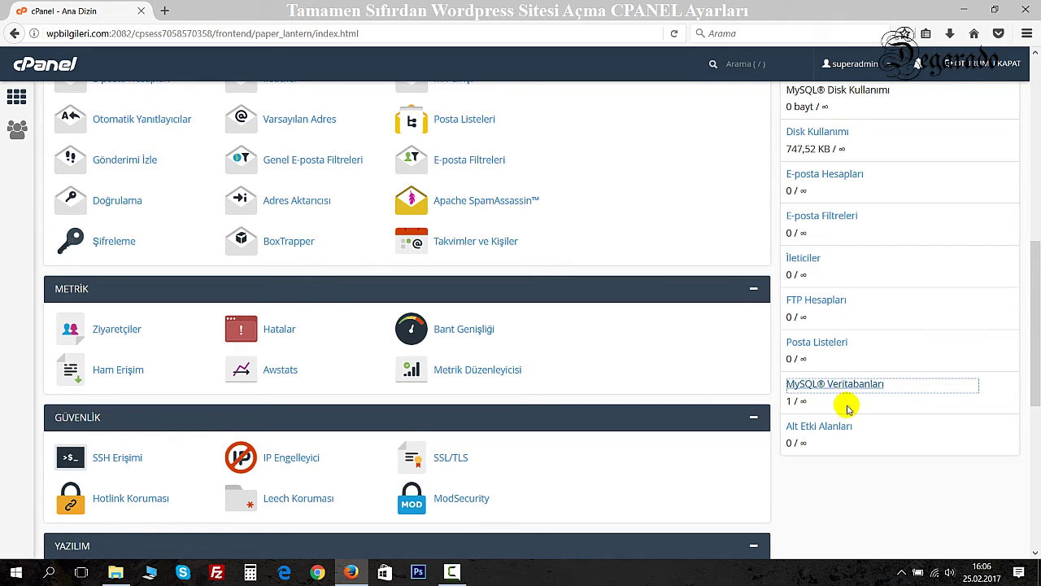
{"action": "scroll", "coordinate": [847, 408], "scroll_direction": "up", "scroll_amount": 1}
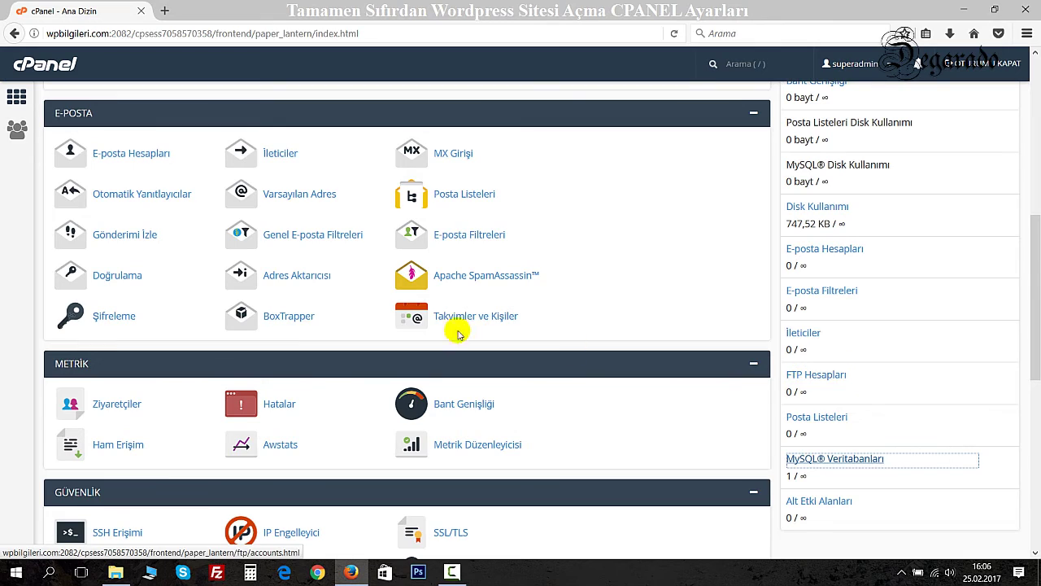
{"action": "scroll", "coordinate": [81, 276], "scroll_direction": "down", "scroll_amount": 6}
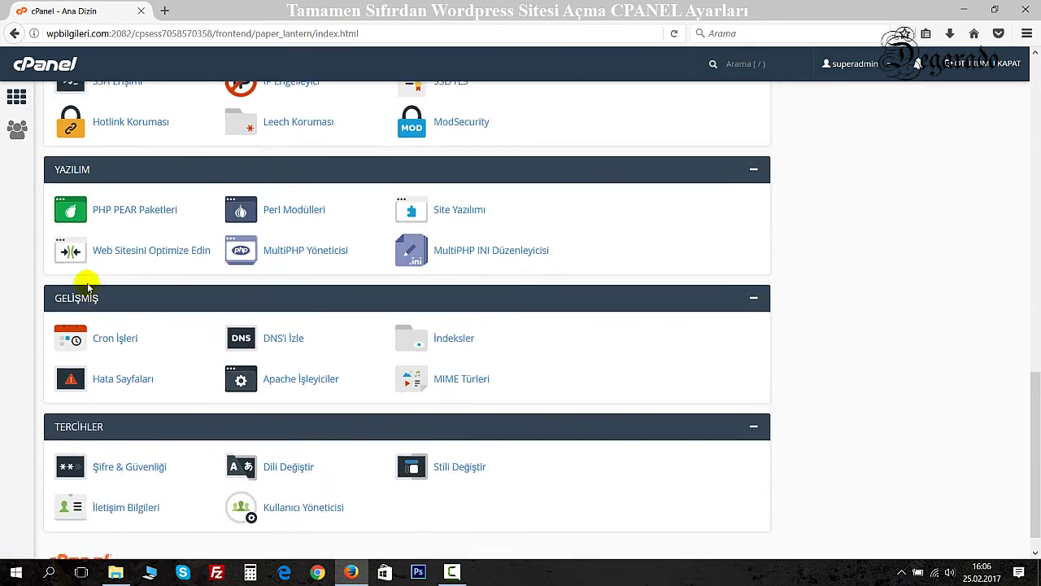
{"action": "scroll", "coordinate": [88, 286], "scroll_direction": "up", "scroll_amount": 9}
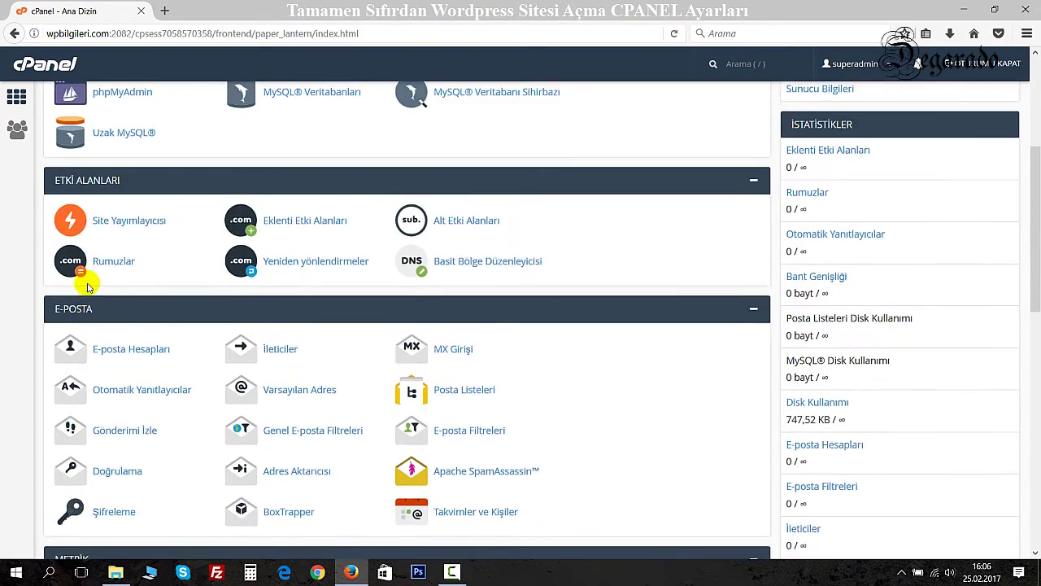
{"action": "scroll", "coordinate": [88, 286], "scroll_direction": "up", "scroll_amount": 3}
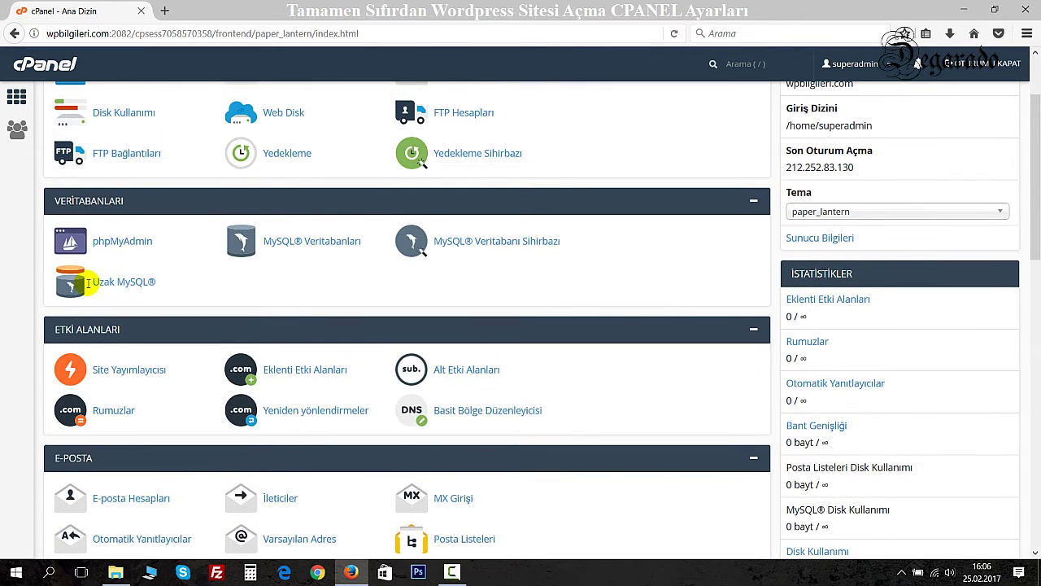
{"action": "scroll", "coordinate": [88, 285], "scroll_direction": "up", "scroll_amount": 2}
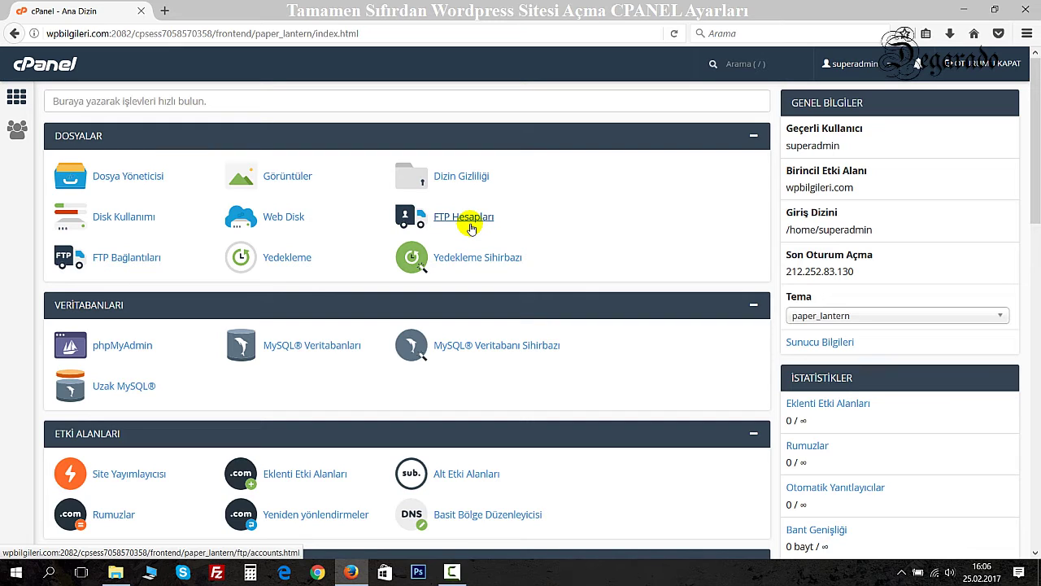
{"action": "left_click", "coordinate": [470, 218]}
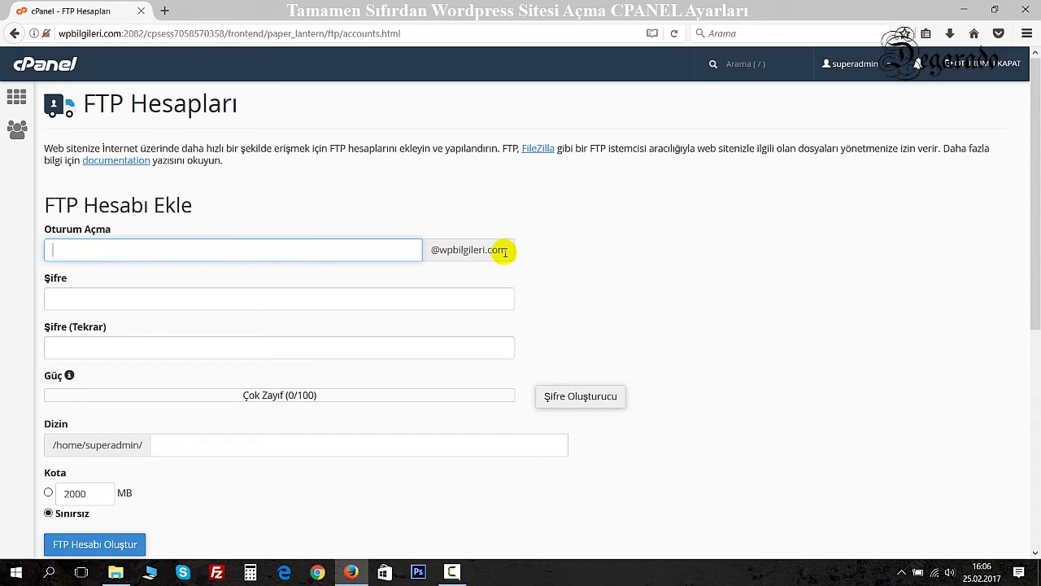
Submit a new FTP account with a login, matching password twice and the public_html directory.
{"action": "left_click", "coordinate": [280, 249]}
{"action": "left_click", "coordinate": [287, 252]}
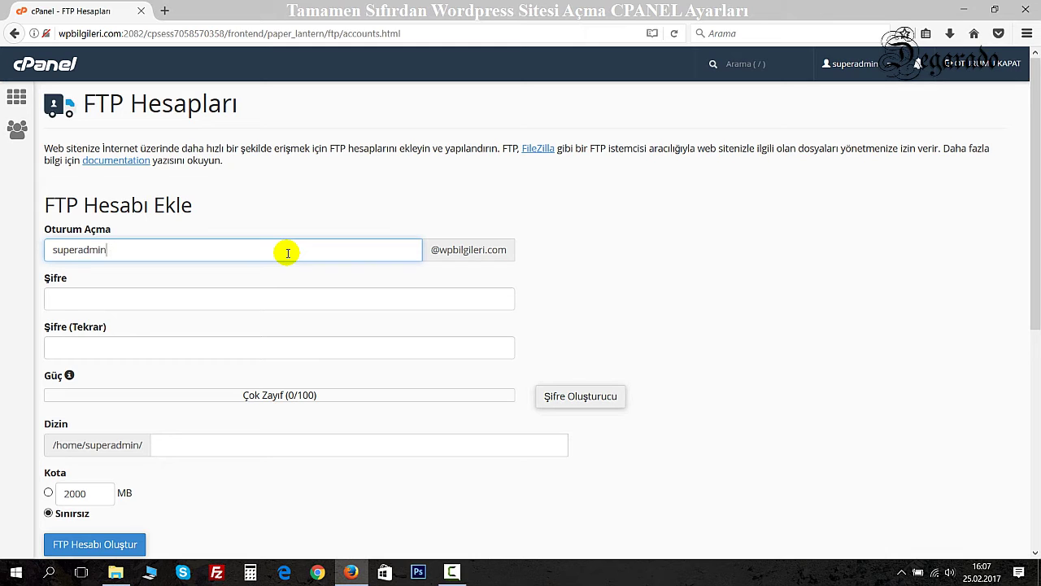
{"action": "key", "text": "Tab"}
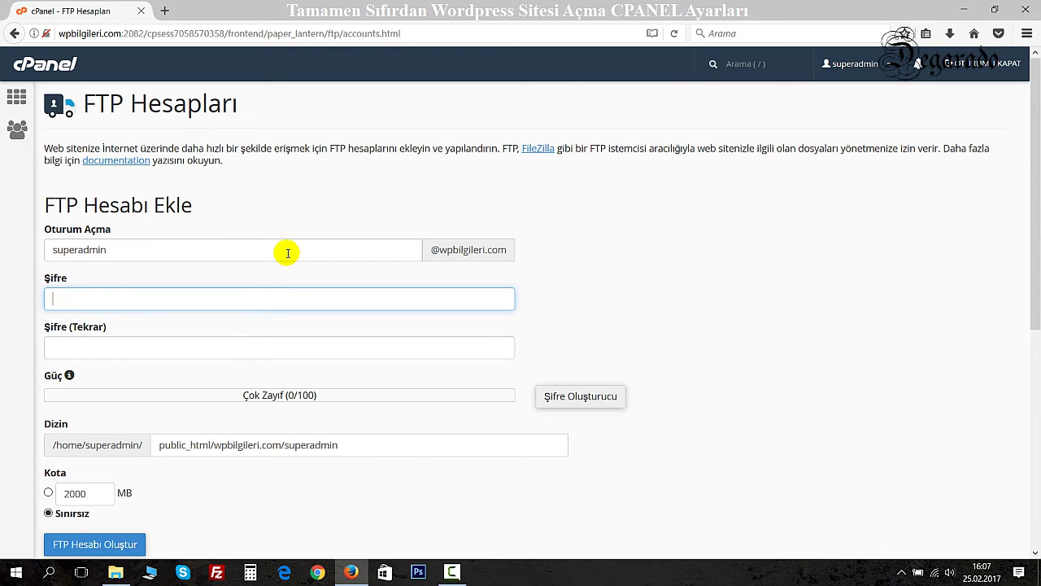
{"action": "type", "text": "*******"}
{"action": "key", "text": "Tab"}
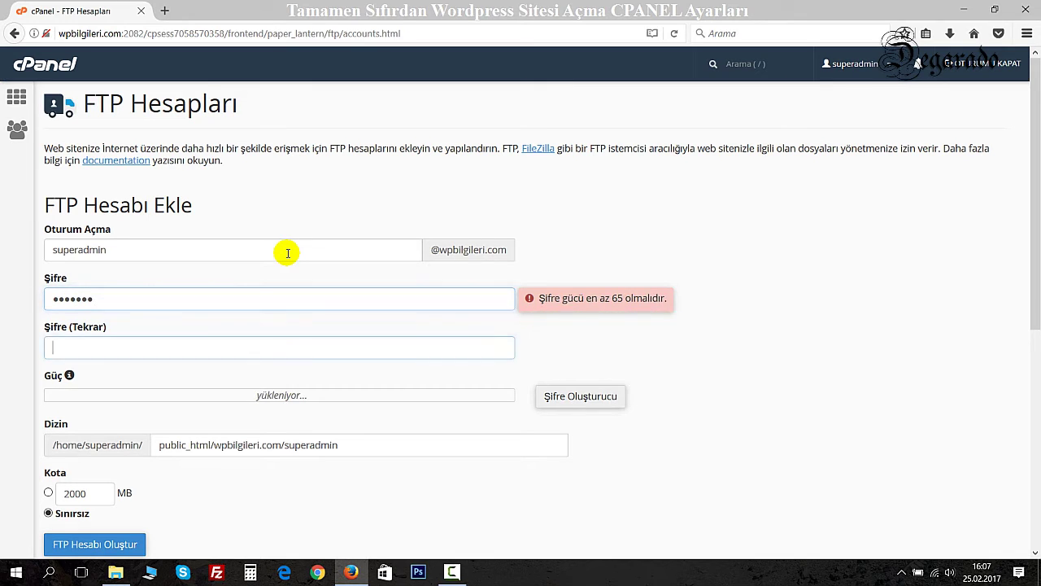
{"action": "type", "text": "*******"}
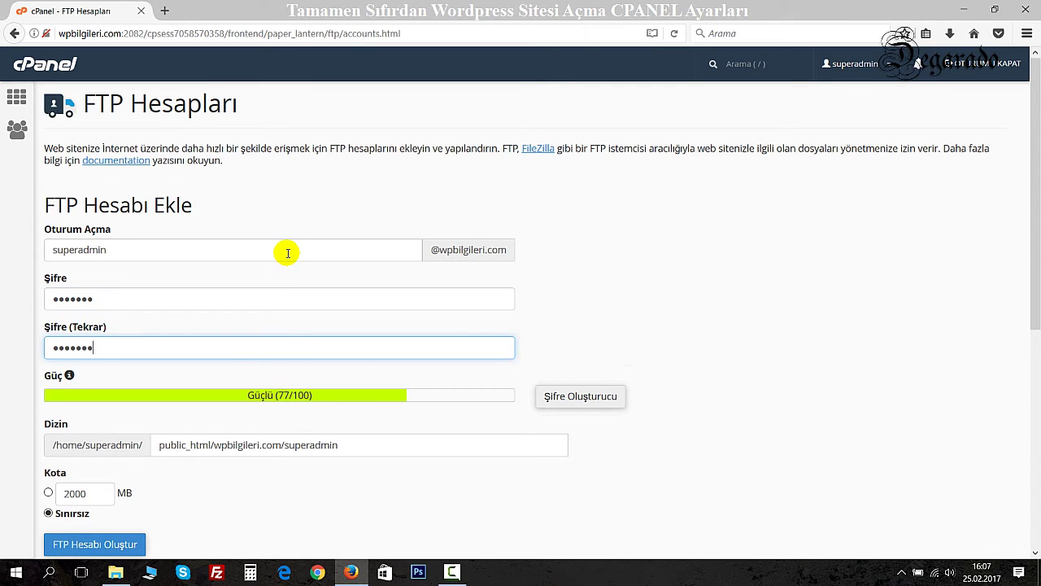
{"action": "key", "text": "Tab"}
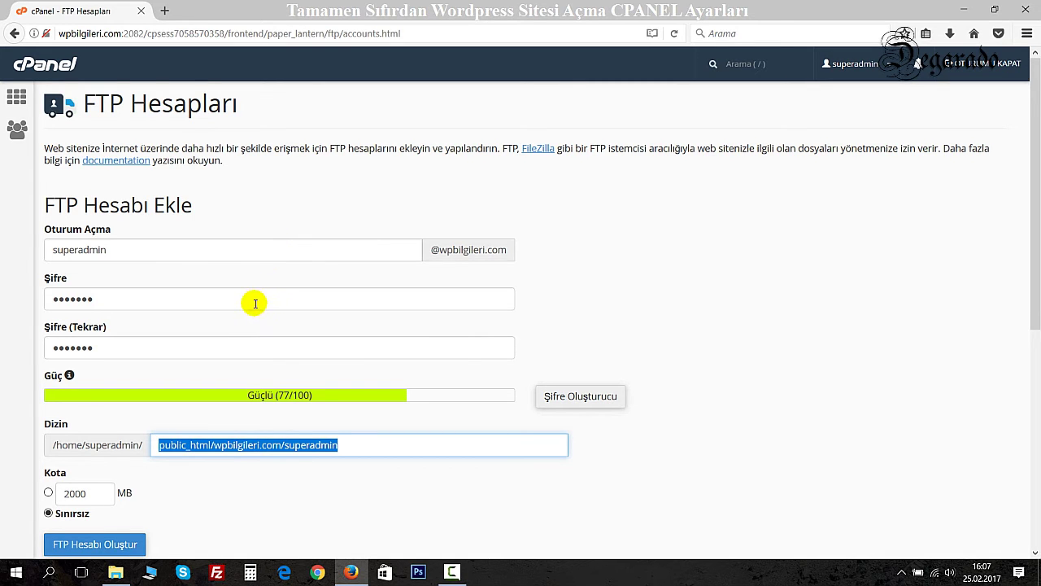
{"action": "scroll", "coordinate": [252, 301], "scroll_direction": "down", "scroll_amount": 2}
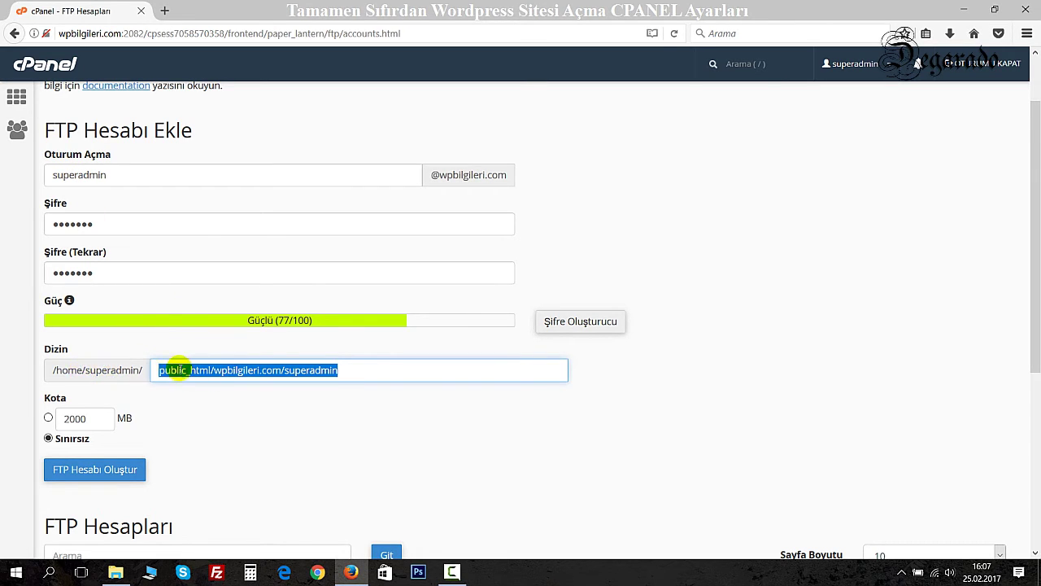
{"action": "left_click", "coordinate": [98, 472]}
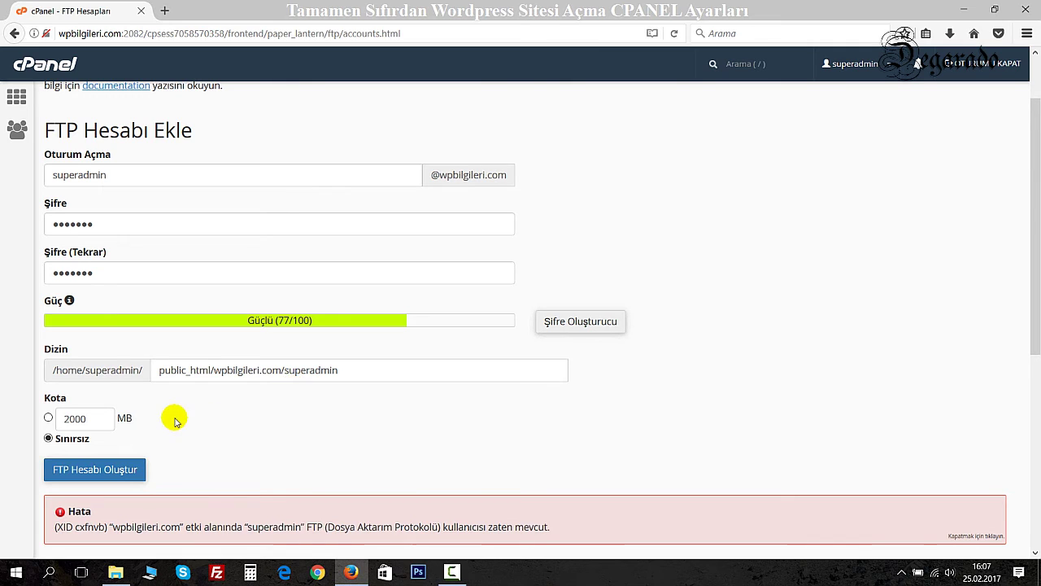
Append 1 to the FTP login name and create the FTP account again.
{"action": "scroll", "coordinate": [158, 431], "scroll_direction": "down", "scroll_amount": 1}
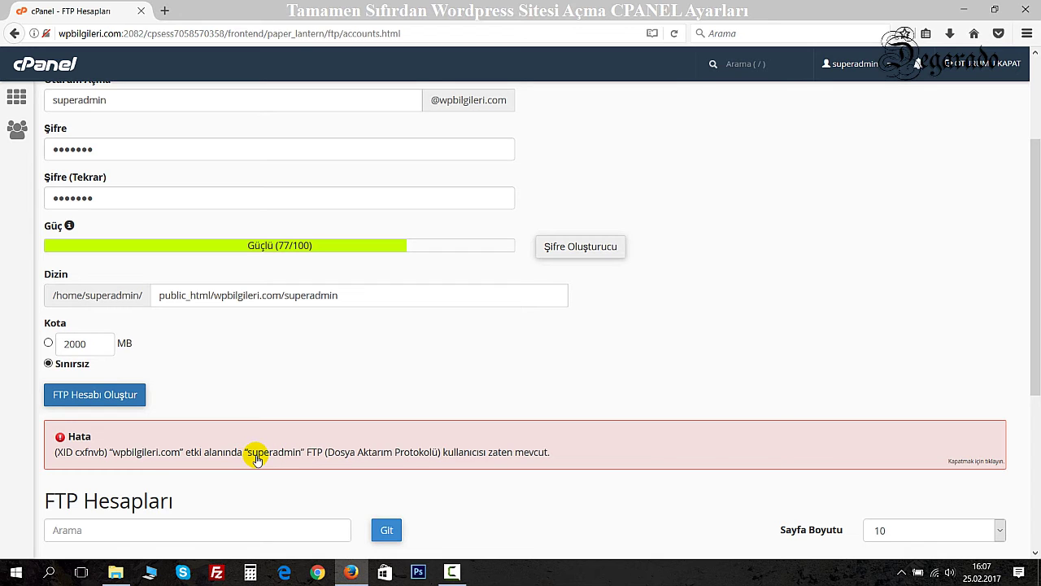
{"action": "scroll", "coordinate": [244, 432], "scroll_direction": "up", "scroll_amount": 2}
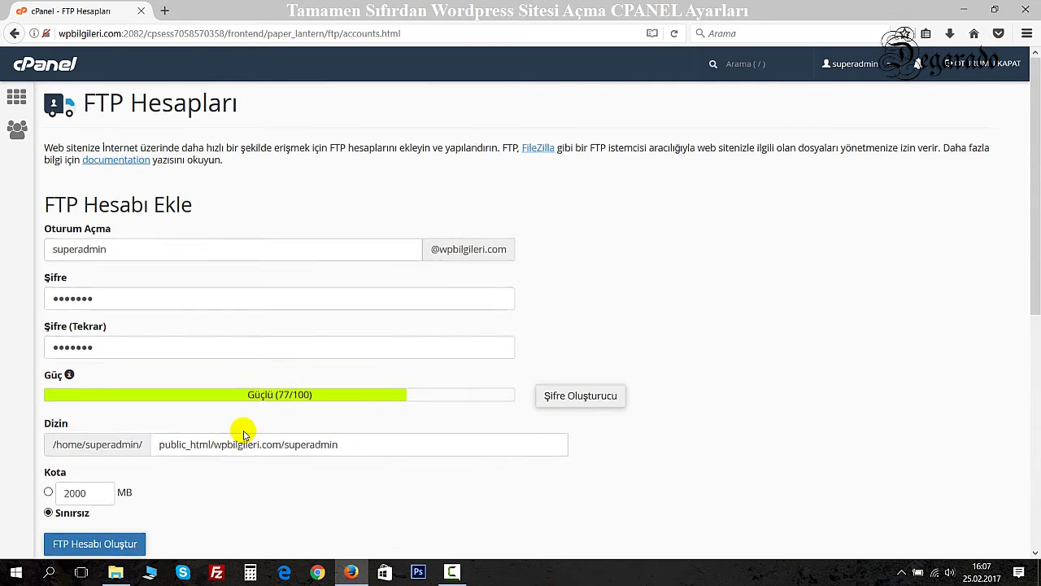
{"action": "left_click", "coordinate": [130, 256]}
{"action": "left_click", "coordinate": [129, 257]}
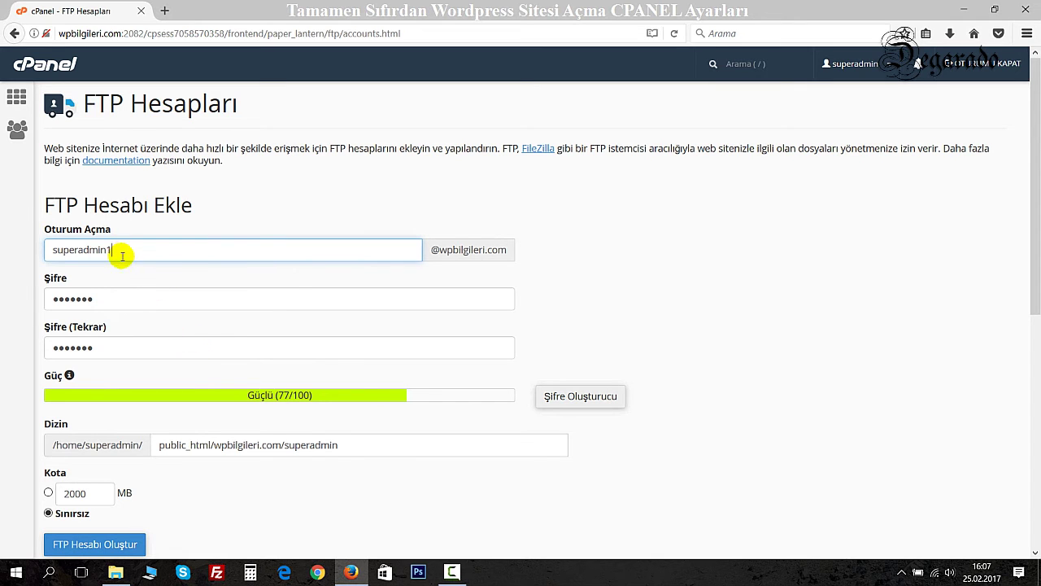
{"action": "scroll", "coordinate": [209, 413], "scroll_direction": "down", "scroll_amount": 5}
{"action": "scroll", "coordinate": [154, 309], "scroll_direction": "up", "scroll_amount": 5}
{"action": "scroll", "coordinate": [105, 309], "scroll_direction": "down", "scroll_amount": 3}
{"action": "left_click", "coordinate": [85, 395]}
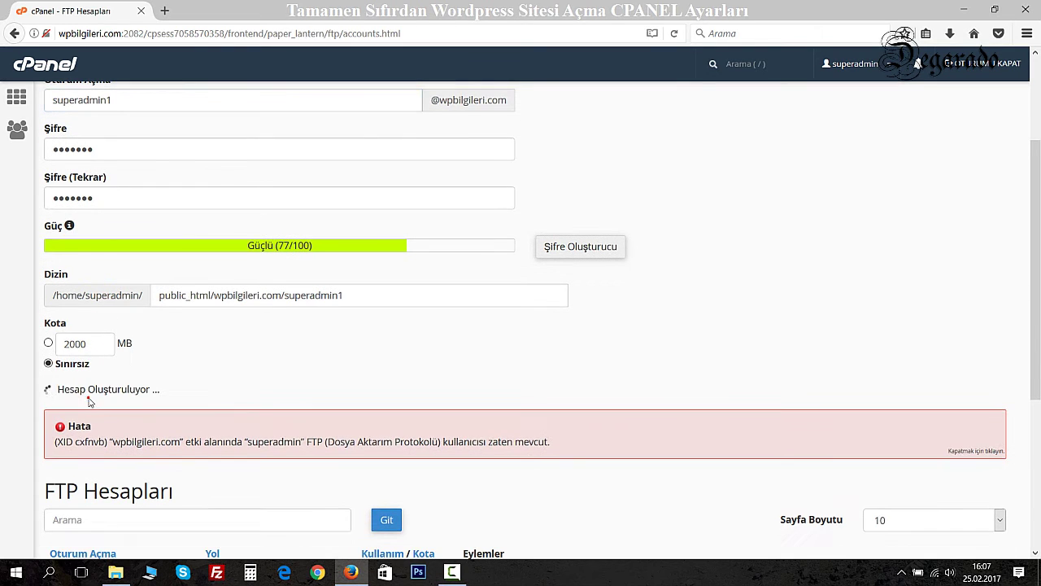
Review the FTP account list showing the new unlimited-quota account and its public_html/wpbilgileri.com folder.
{"action": "scroll", "coordinate": [214, 390], "scroll_direction": "down", "scroll_amount": 2}
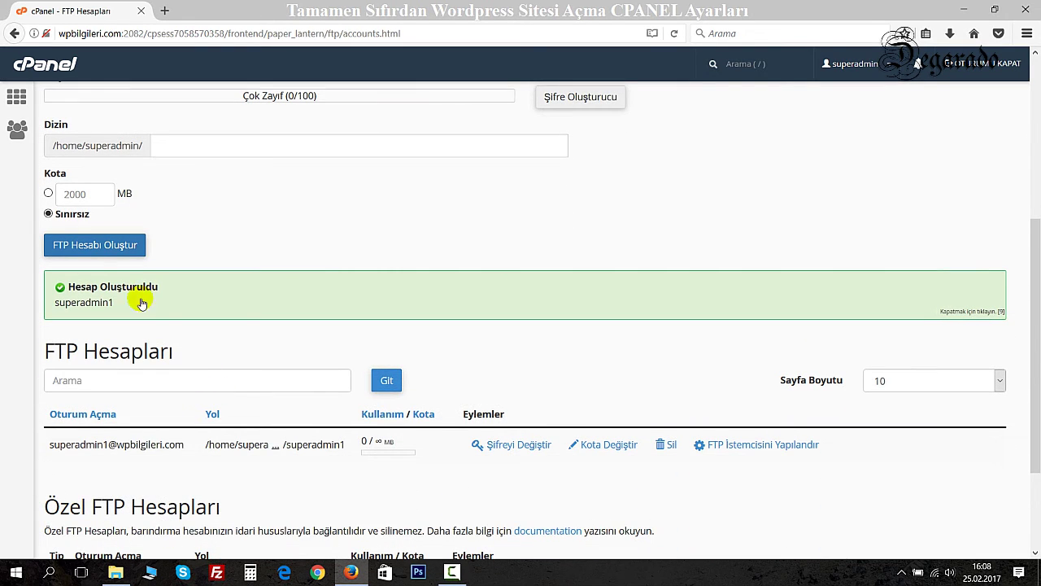
{"action": "scroll", "coordinate": [138, 383], "scroll_direction": "down", "scroll_amount": 2}
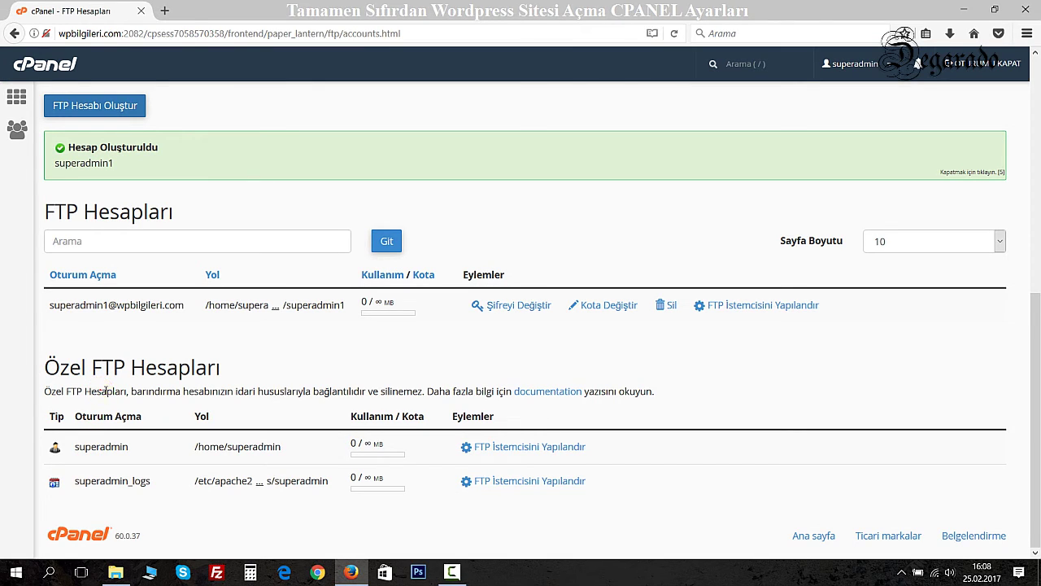
{"action": "left_click_drag", "start_coordinate": [101, 390], "coordinate": [392, 391]}
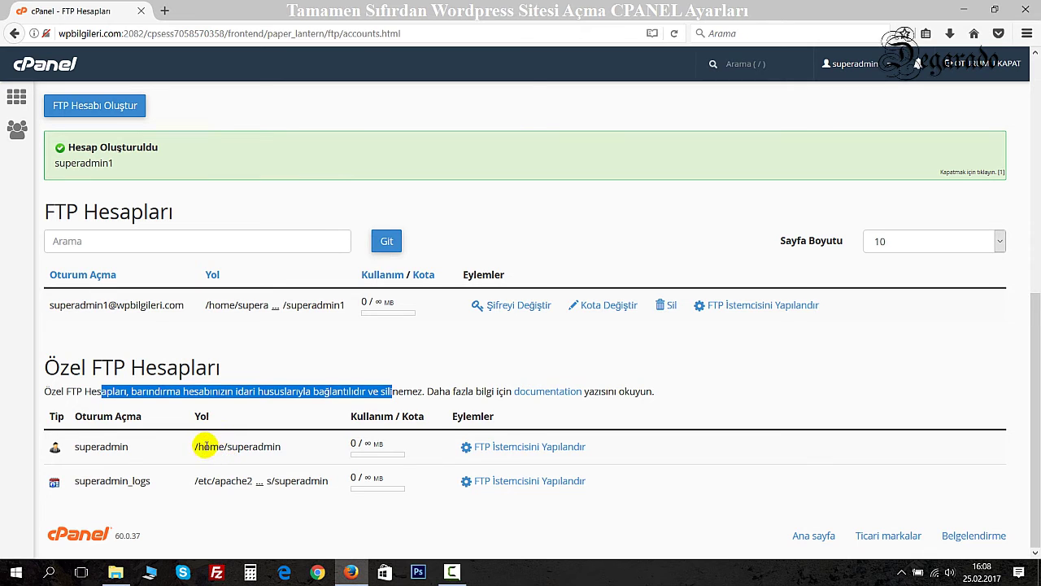
{"action": "left_click_drag", "start_coordinate": [85, 447], "coordinate": [121, 447]}
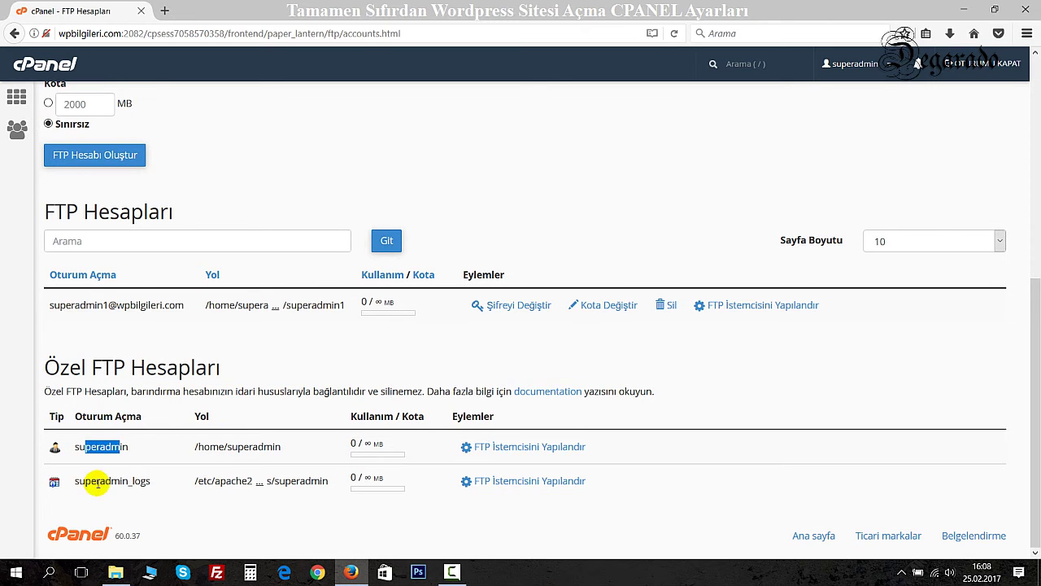
{"action": "left_click_drag", "start_coordinate": [135, 481], "coordinate": [99, 480]}
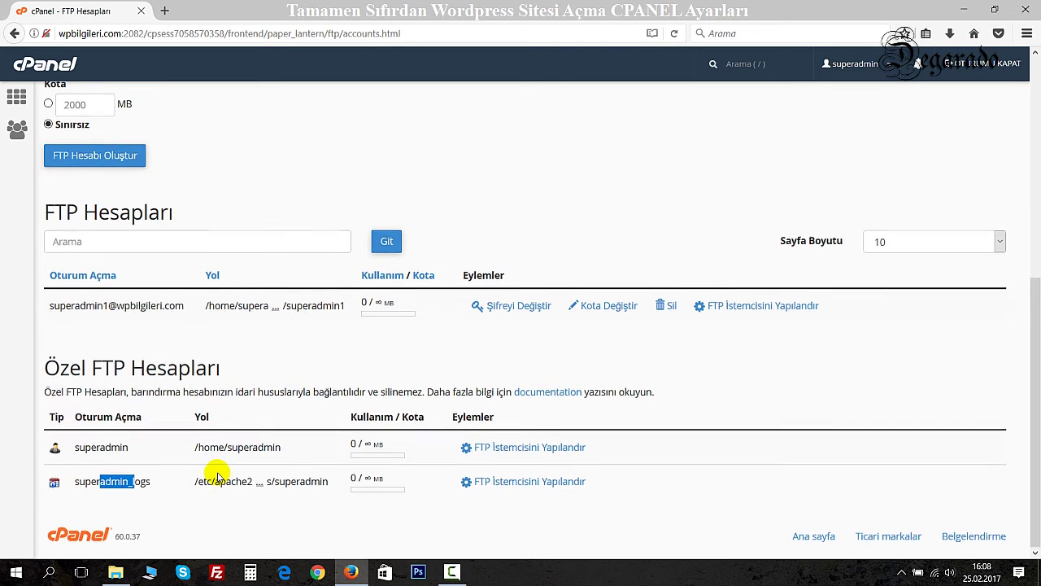
Show the new FTP account's client settings: server ftp.wpbilgileri.com, port 21, FileZilla/CoreFTP/Cyberduck files.
{"action": "scroll", "coordinate": [212, 463], "scroll_direction": "up", "scroll_amount": 3}
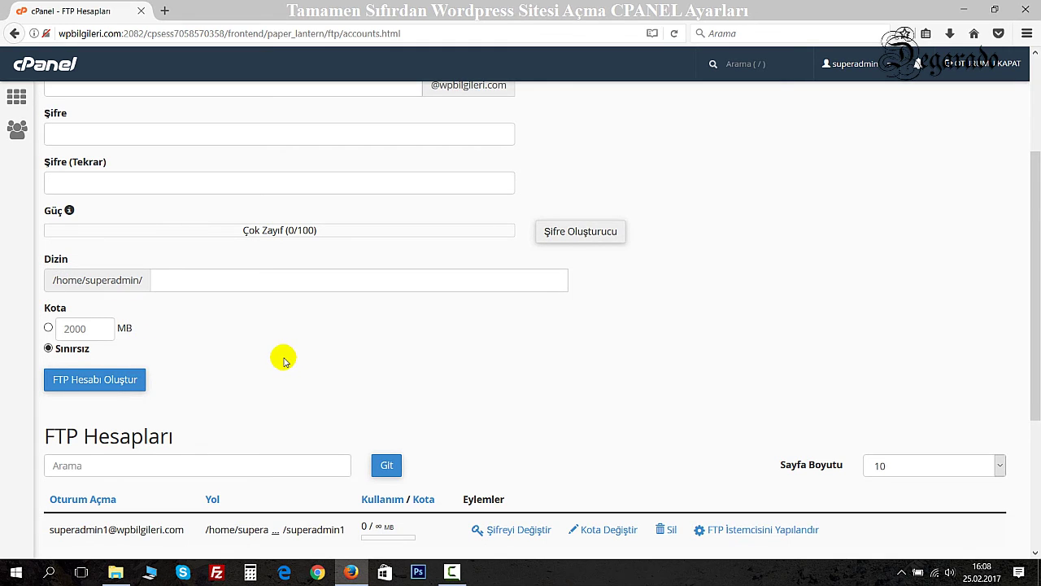
{"action": "scroll", "coordinate": [283, 360], "scroll_direction": "down", "scroll_amount": 3}
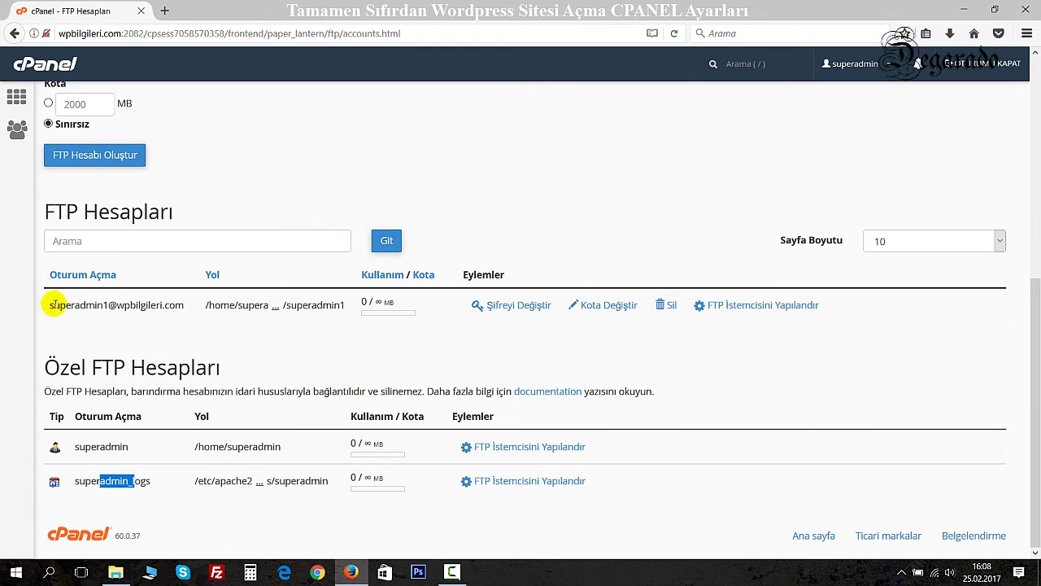
{"action": "left_click_drag", "start_coordinate": [53, 304], "coordinate": [184, 307]}
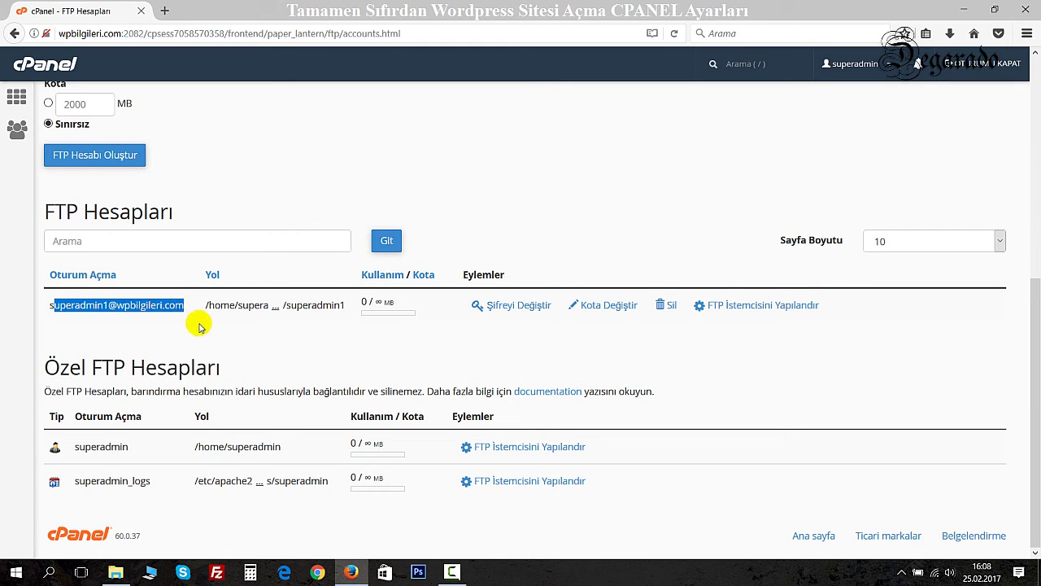
{"action": "left_click", "coordinate": [726, 309]}
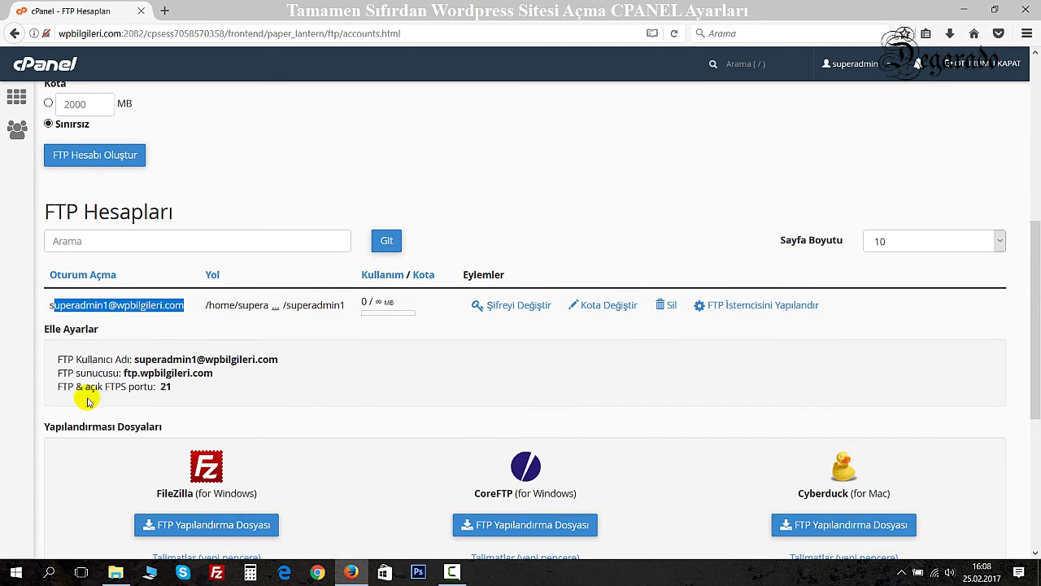
{"action": "scroll", "coordinate": [214, 380], "scroll_direction": "down", "scroll_amount": 3}
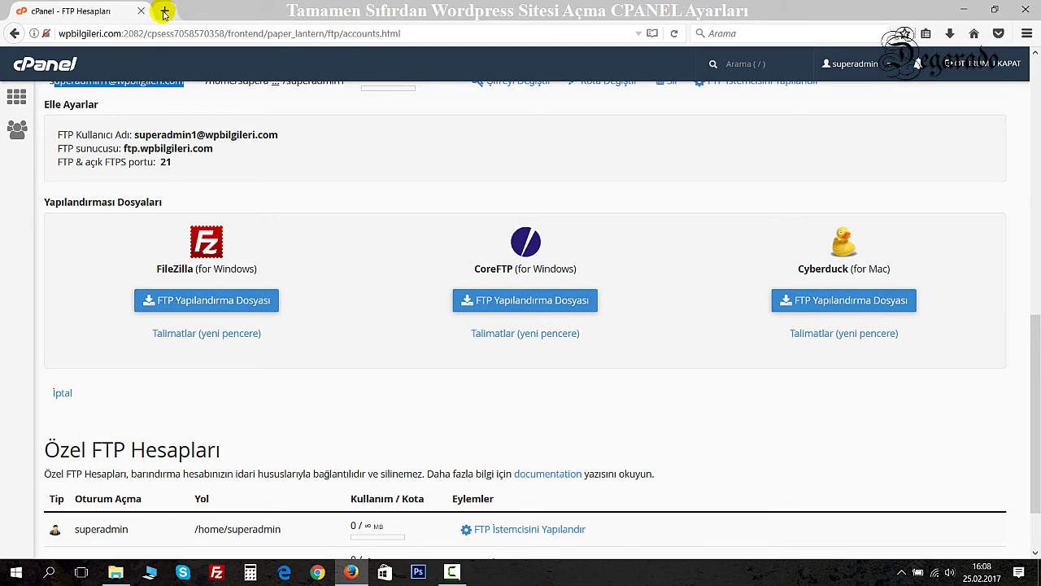
{"action": "left_click_drag", "start_coordinate": [117, 132], "coordinate": [148, 163]}
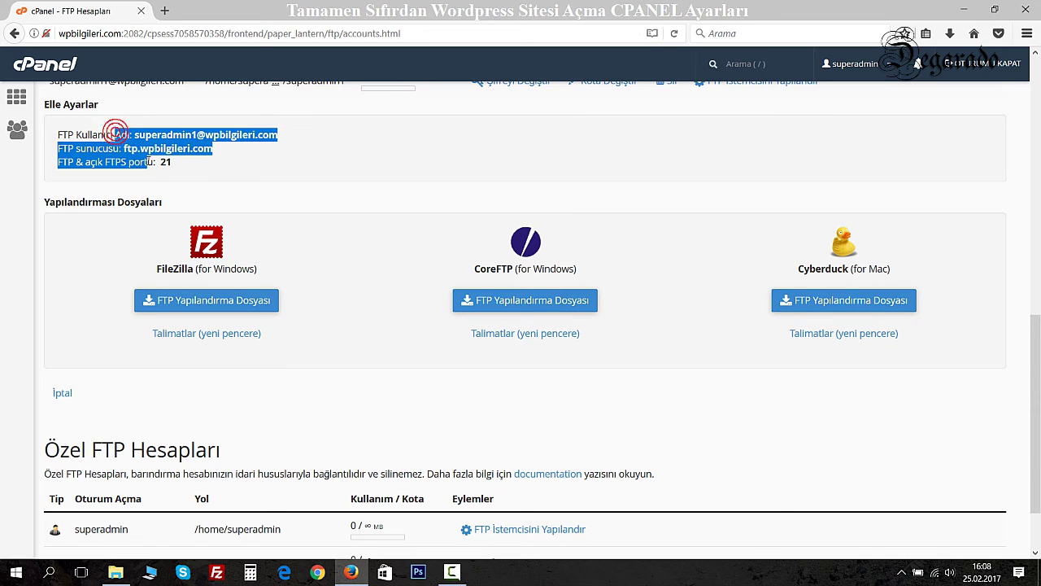
{"action": "left_click", "coordinate": [181, 163]}
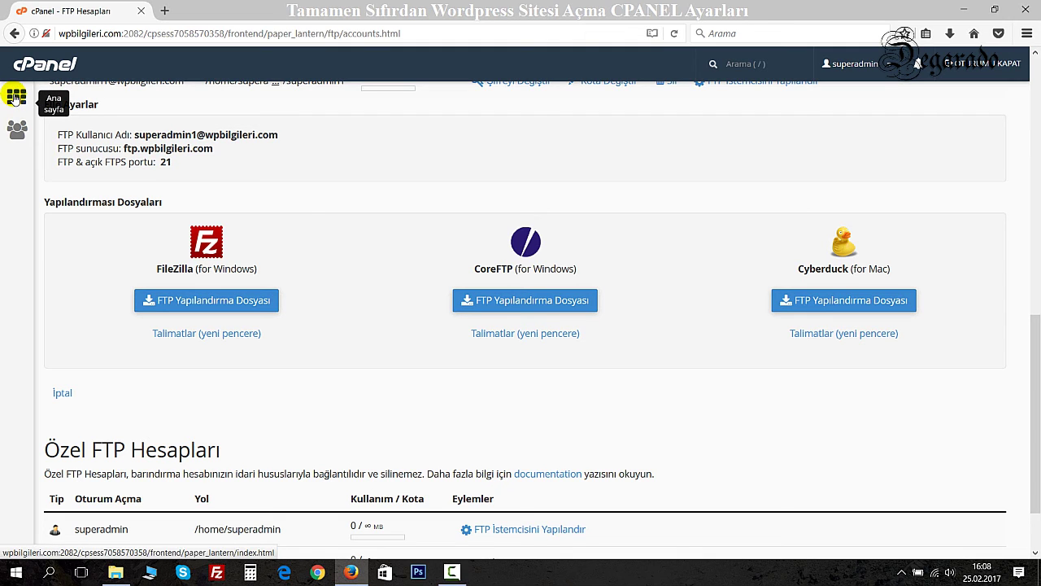
{"action": "left_click", "coordinate": [14, 98]}
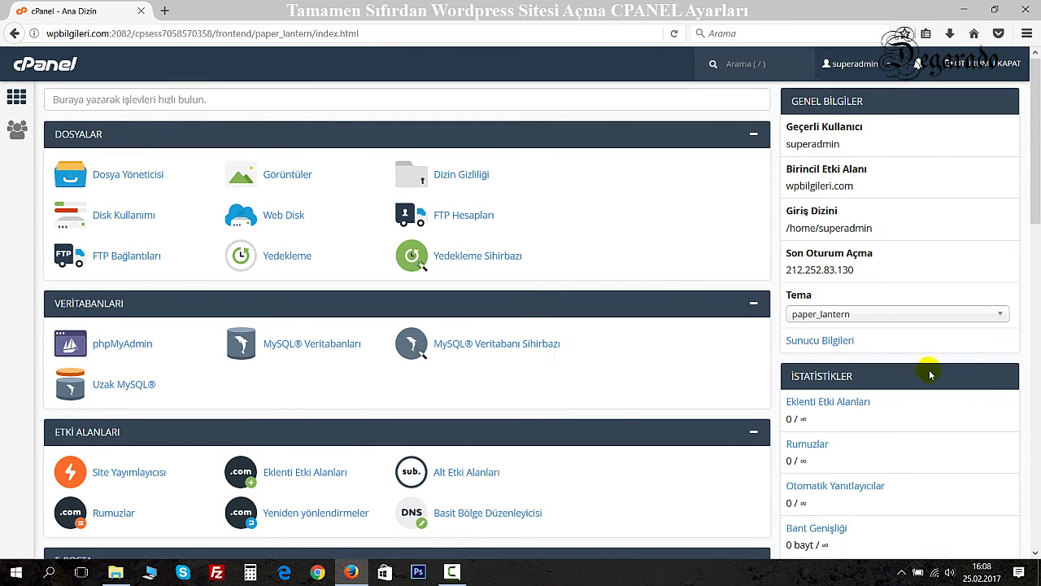
{"action": "scroll", "coordinate": [927, 372], "scroll_direction": "down", "scroll_amount": 10}
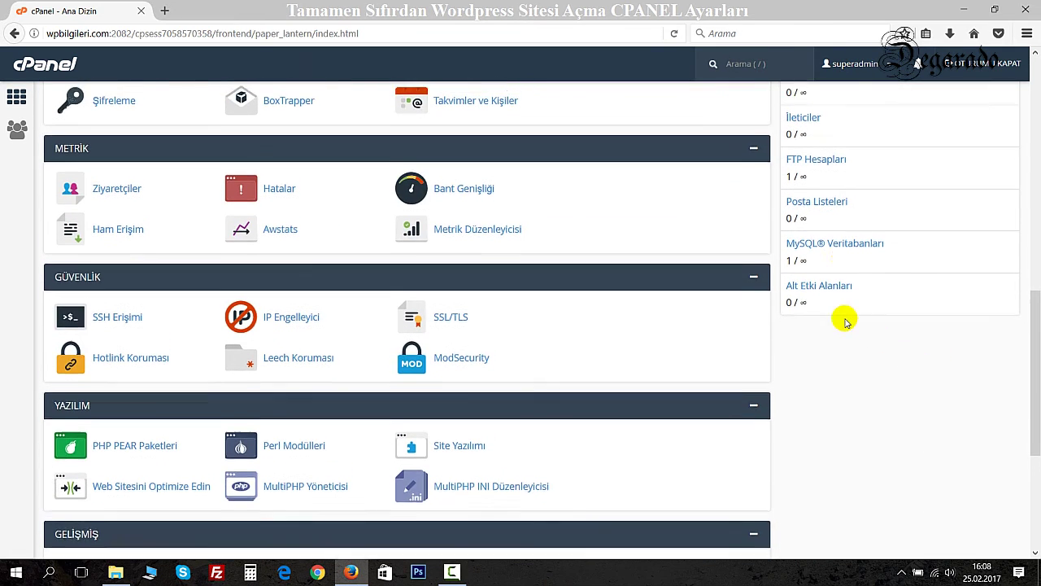
{"action": "scroll", "coordinate": [845, 322], "scroll_direction": "up", "scroll_amount": 2}
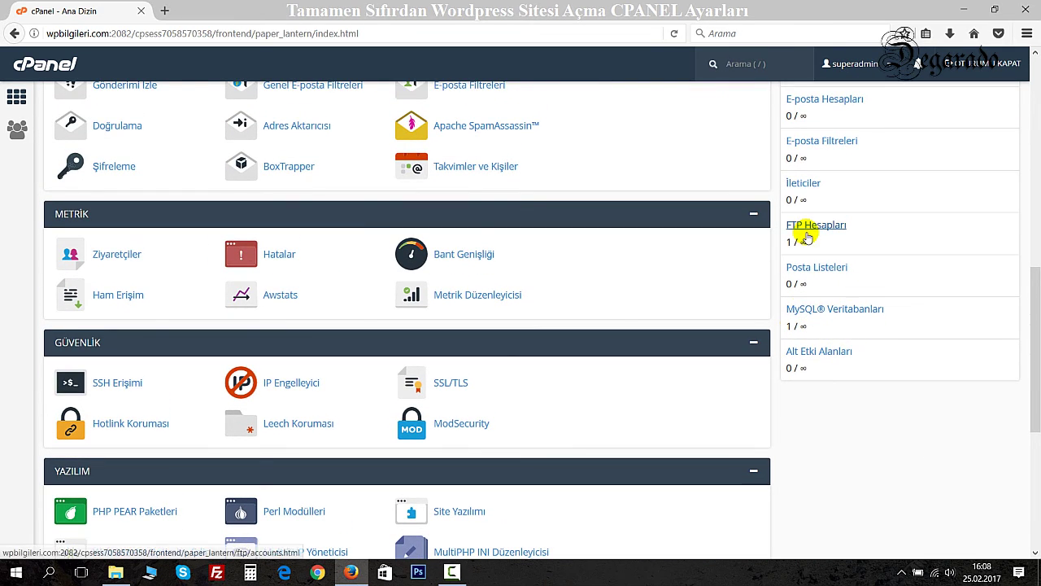
{"action": "scroll", "coordinate": [818, 288], "scroll_direction": "up", "scroll_amount": 4}
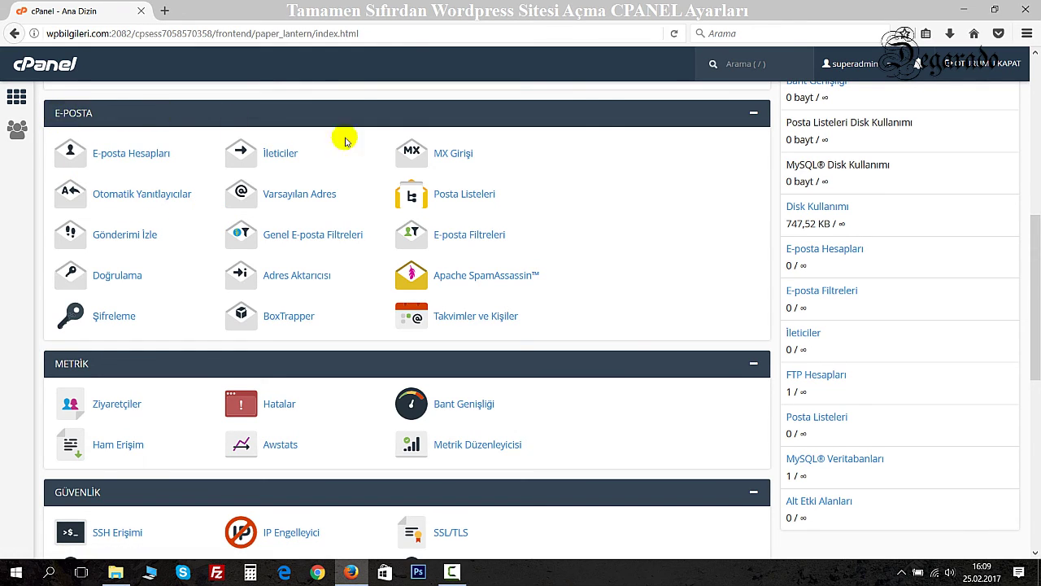
{"action": "left_click", "coordinate": [130, 160]}
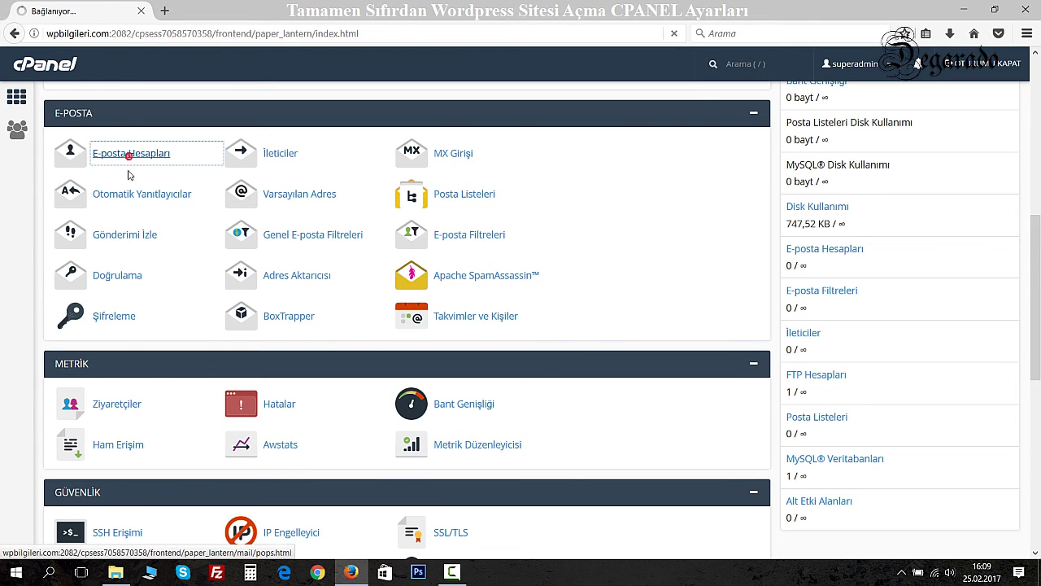
{"action": "left_click", "coordinate": [95, 248]}
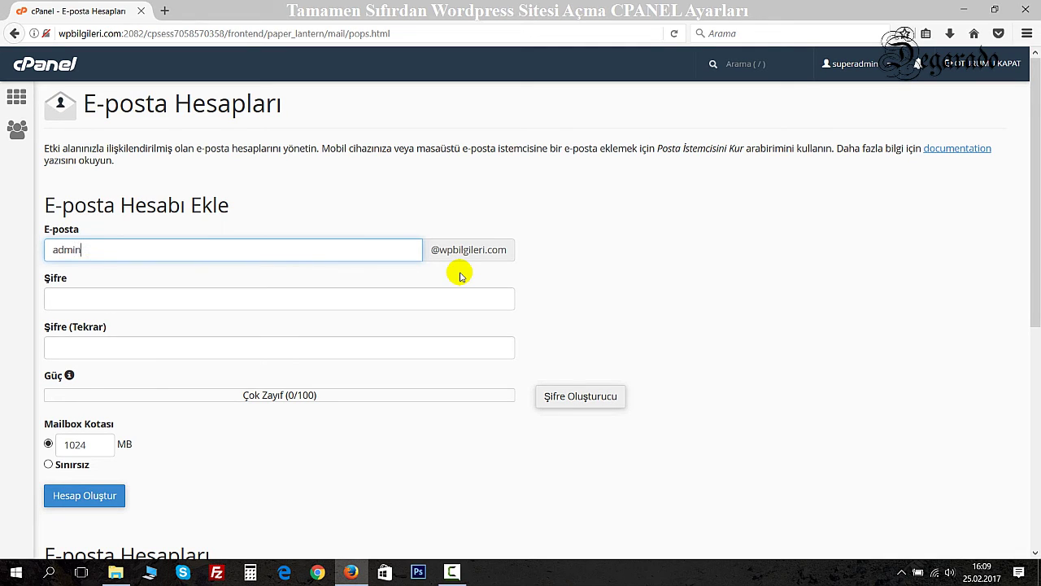
{"action": "left_click", "coordinate": [115, 304]}
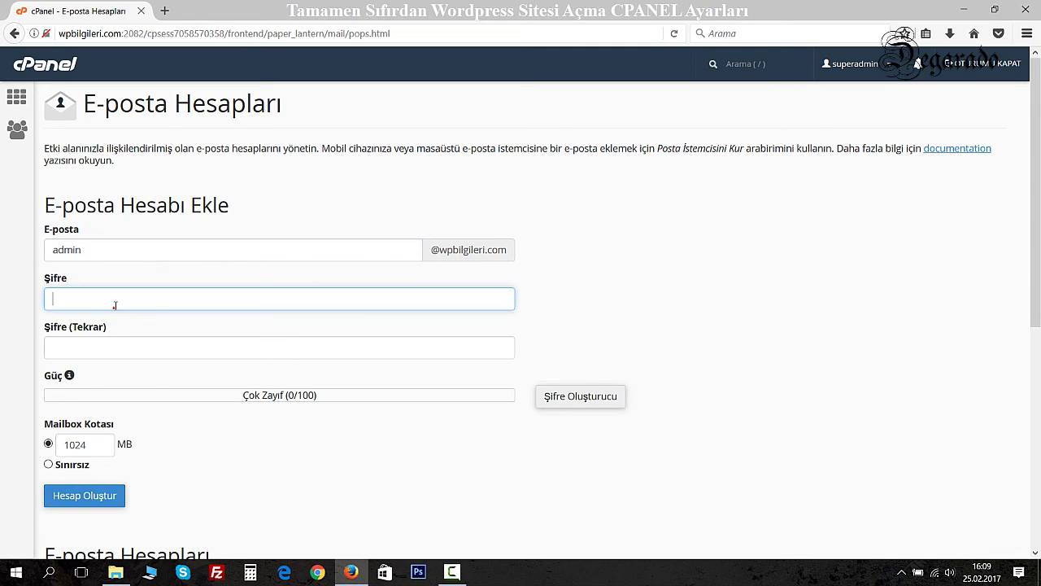
{"action": "type", "text": "•••••"}
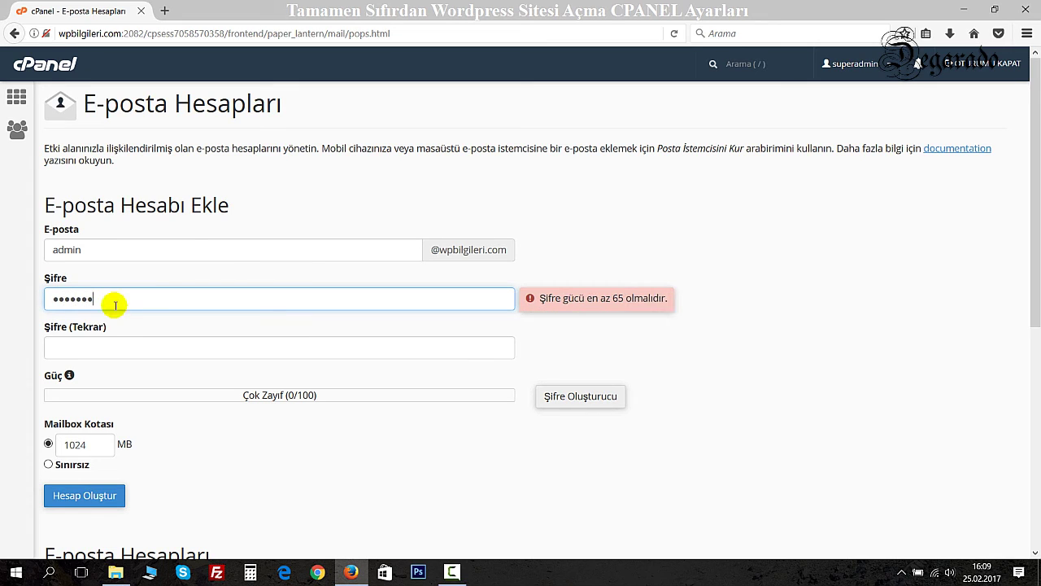
{"action": "key", "text": "Tab"}
{"action": "type", "text": "•••••••"}
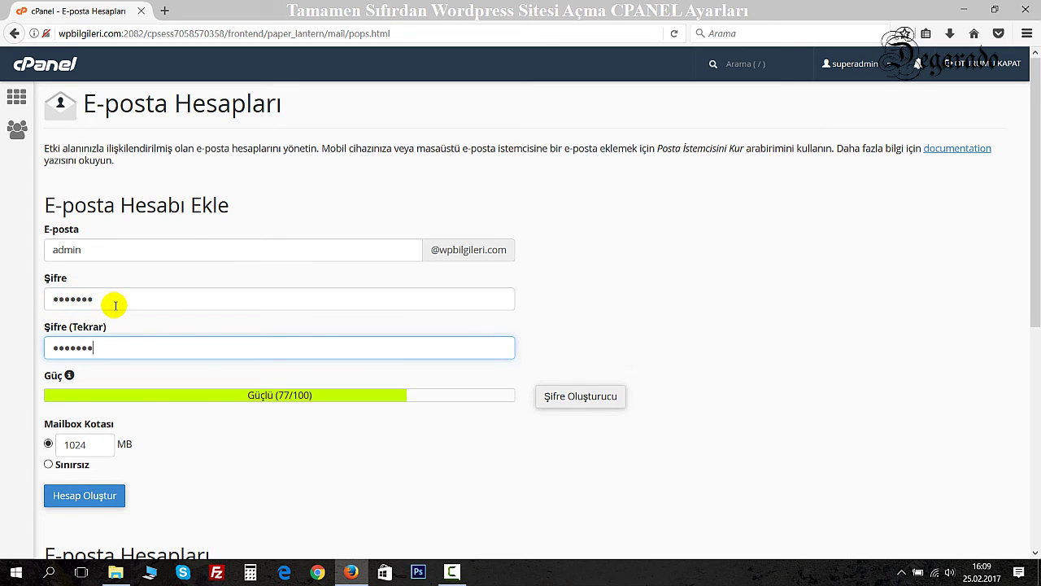
{"action": "key", "text": "Tab"}
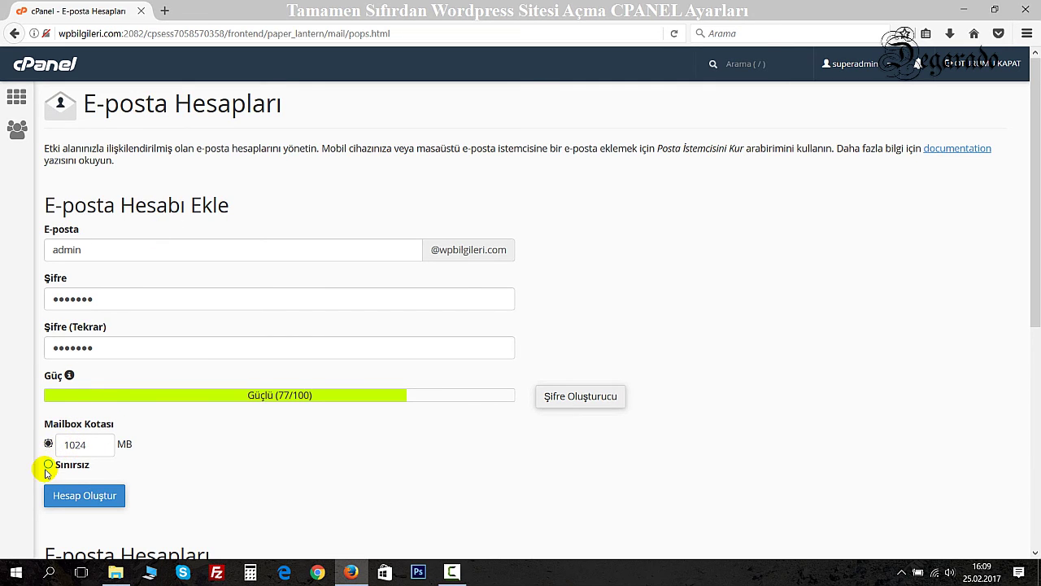
{"action": "left_click", "coordinate": [48, 464]}
{"action": "left_click", "coordinate": [84, 493]}
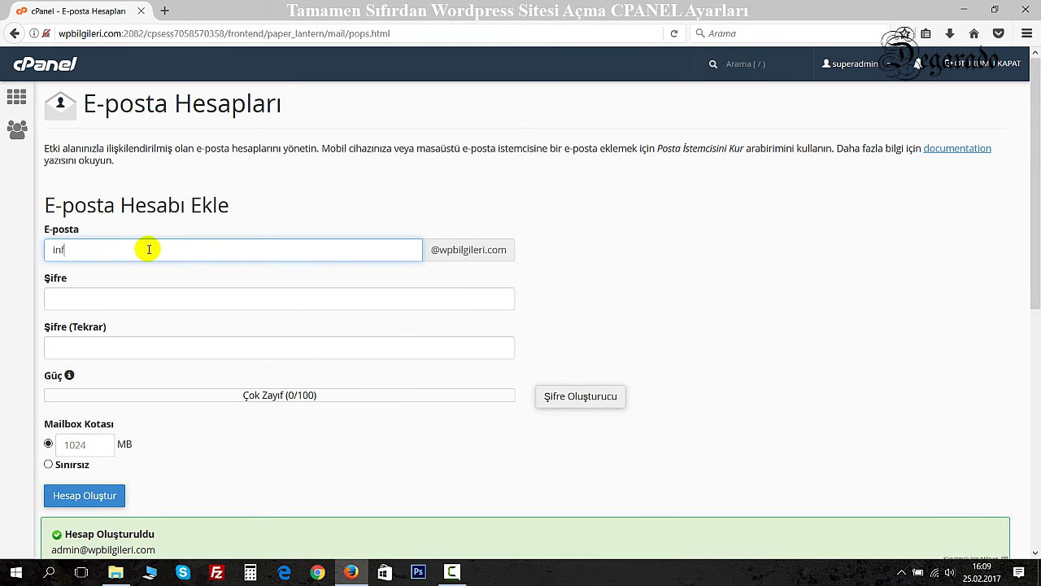
Create the info mailbox with a repeated password and unlimited quota, then check the account list.
{"action": "key", "text": "Tab"}
{"action": "type", "text": "123"}
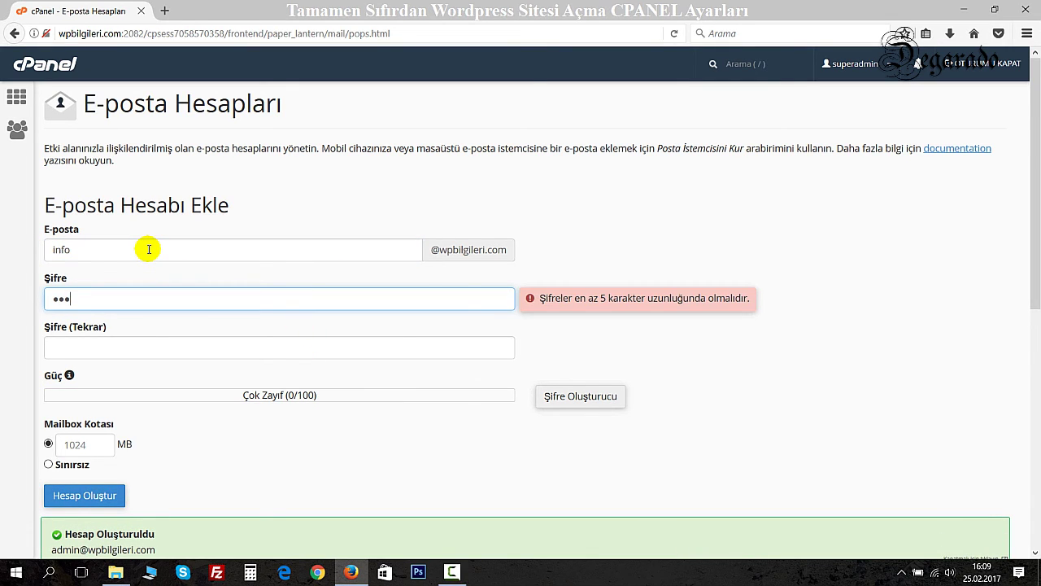
{"action": "type", "text": "4567"}
{"action": "key", "text": "Tab"}
{"action": "type", "text": "1"}
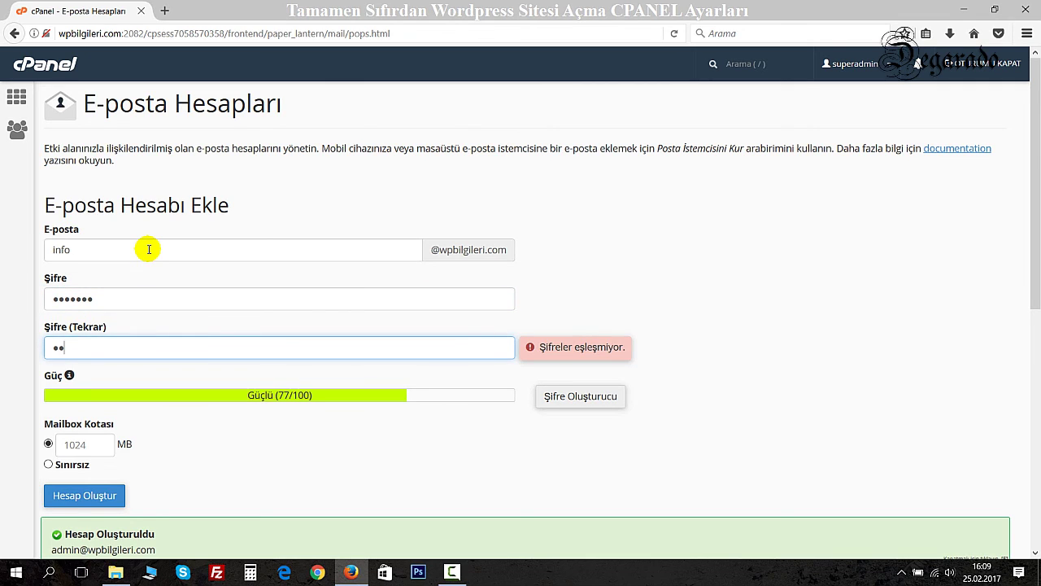
{"action": "type", "text": "234567"}
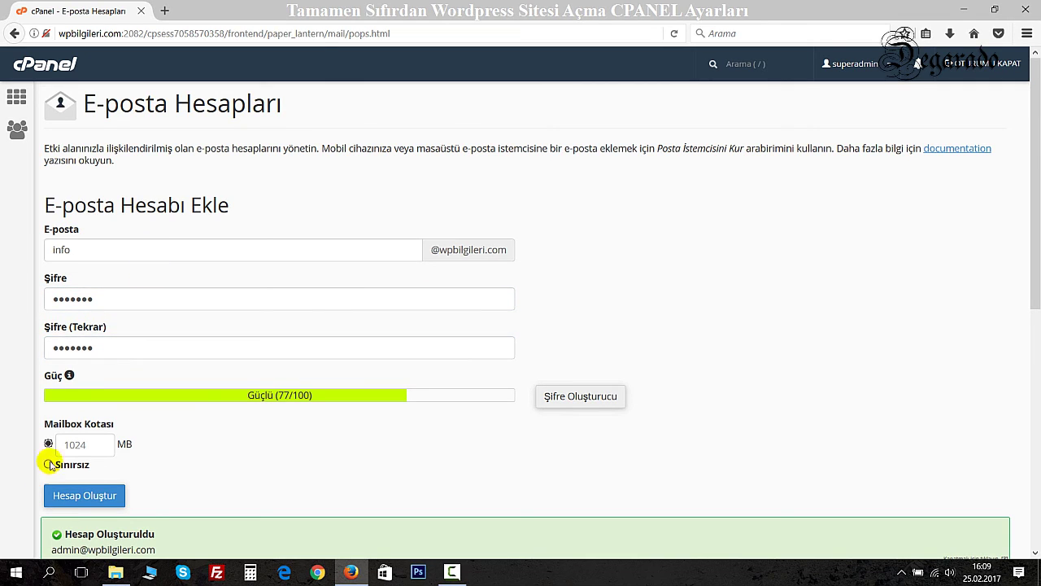
{"action": "left_click", "coordinate": [48, 464]}
{"action": "left_click", "coordinate": [74, 495]}
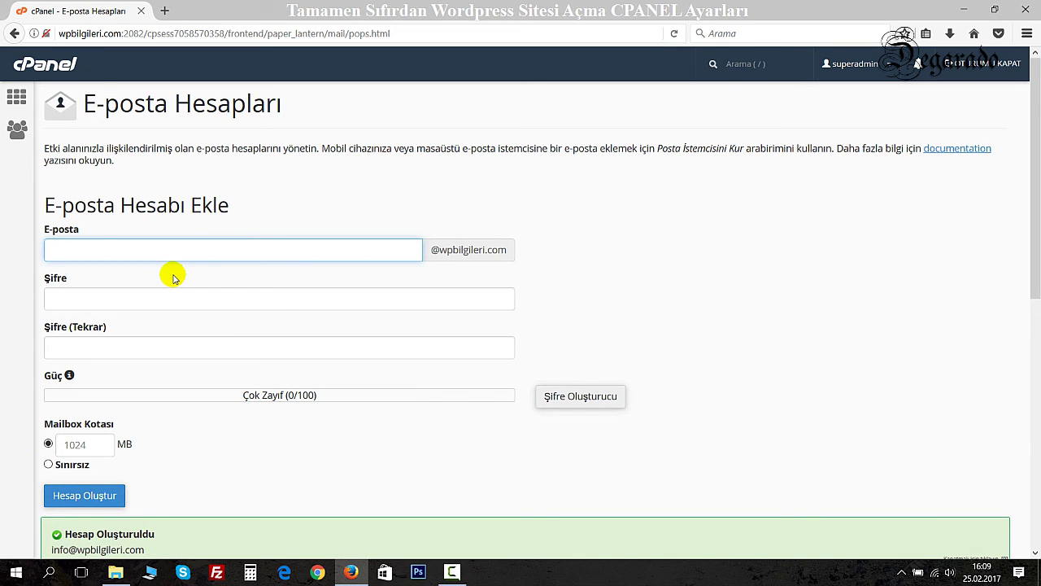
{"action": "scroll", "coordinate": [286, 349], "scroll_direction": "down", "scroll_amount": 5}
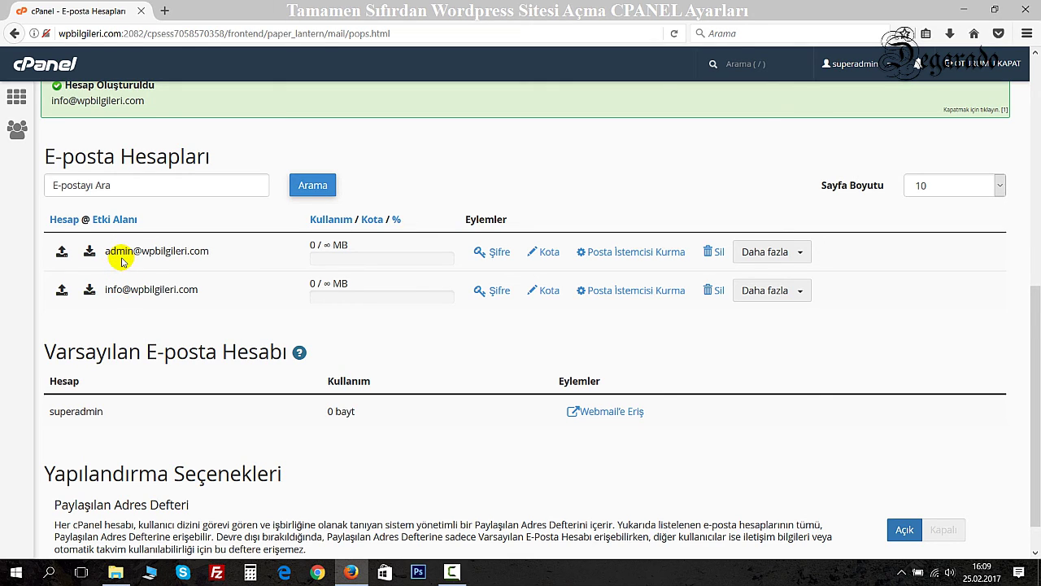
{"action": "scroll", "coordinate": [49, 154], "scroll_direction": "up", "scroll_amount": 3}
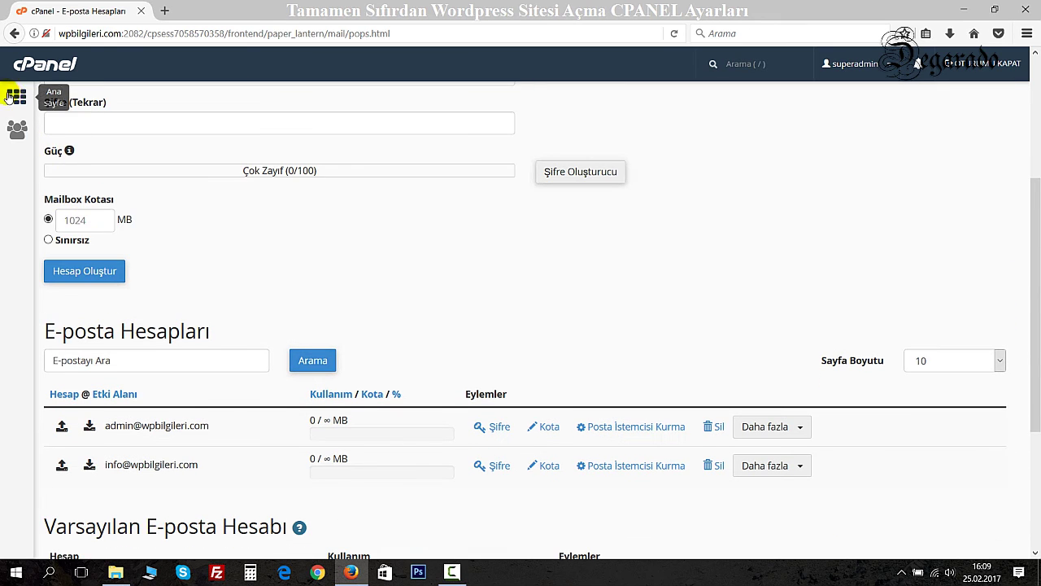
Return to the cPanel home page showing 2 e-mail accounts, and open a new browser tab.
{"action": "left_click", "coordinate": [9, 96]}
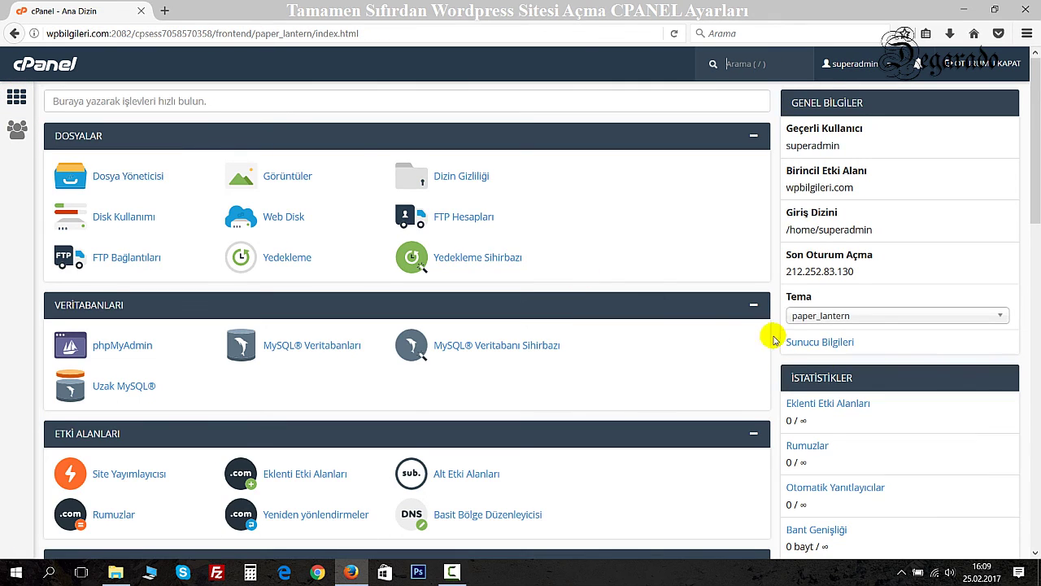
{"action": "scroll", "coordinate": [822, 362], "scroll_direction": "down", "scroll_amount": 2}
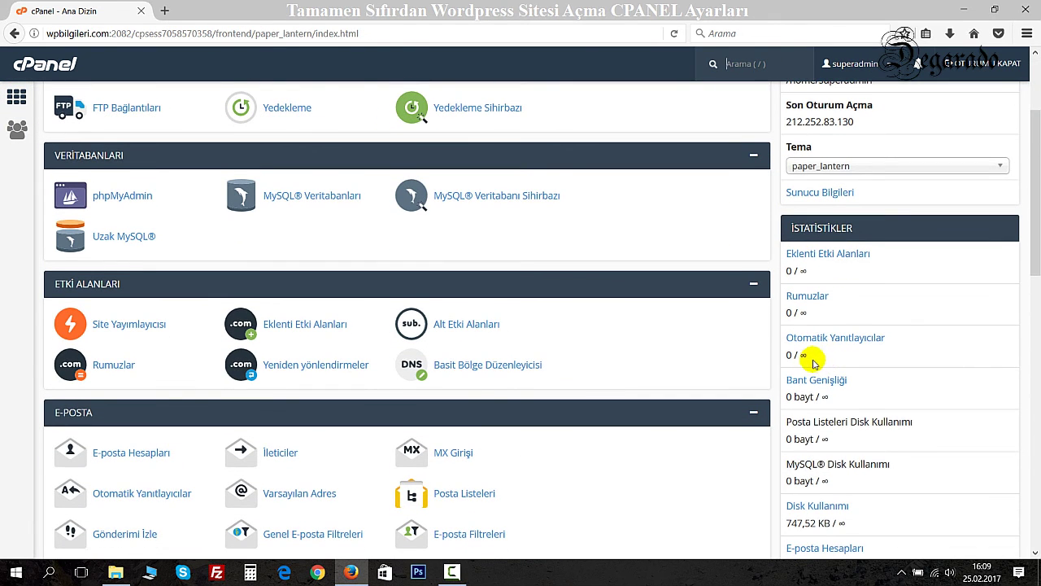
{"action": "scroll", "coordinate": [820, 366], "scroll_direction": "down", "scroll_amount": 4}
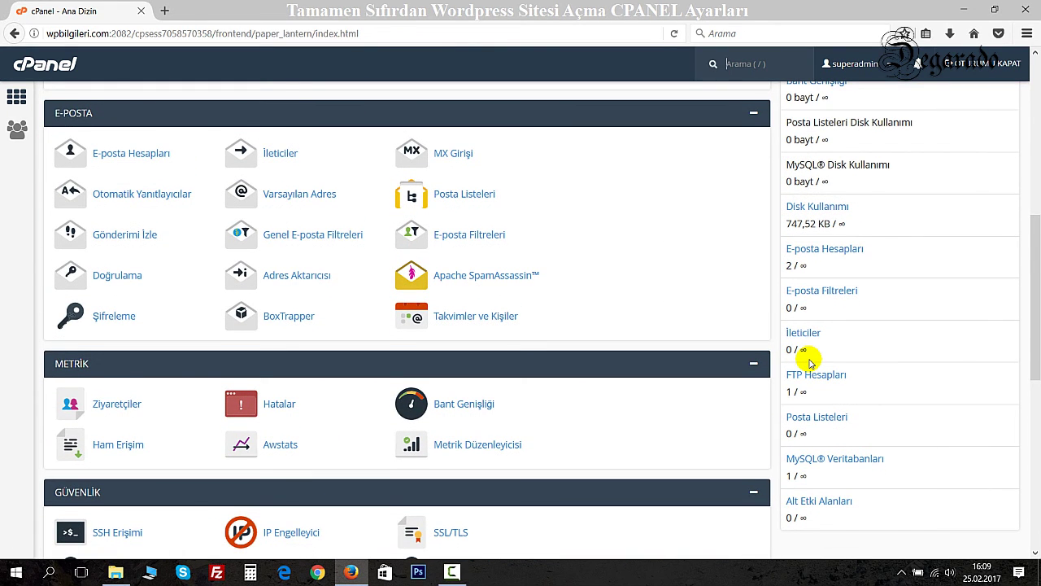
{"action": "scroll", "coordinate": [810, 362], "scroll_direction": "down", "scroll_amount": 3}
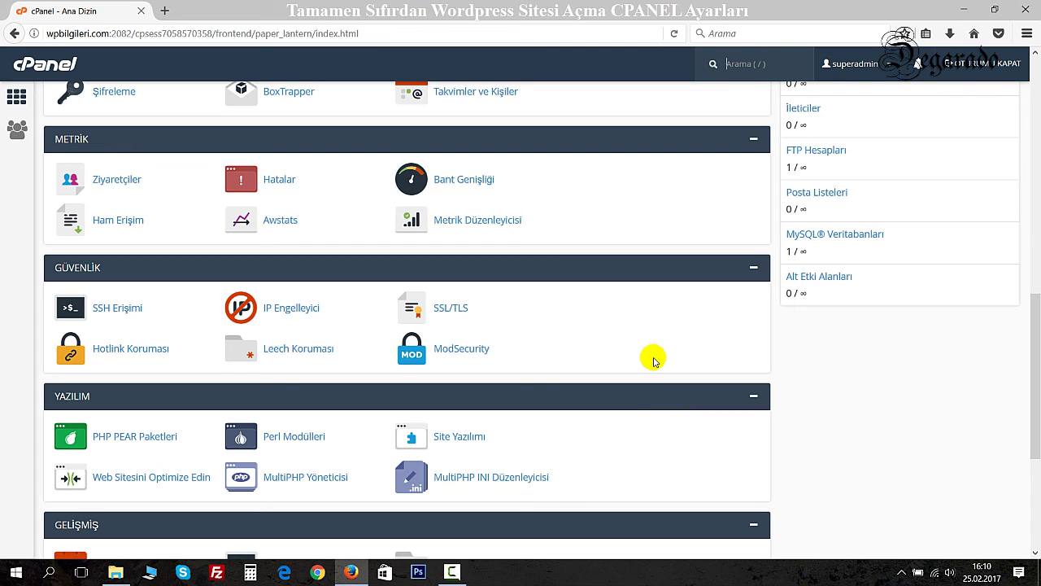
{"action": "scroll", "coordinate": [573, 347], "scroll_direction": "down", "scroll_amount": 3}
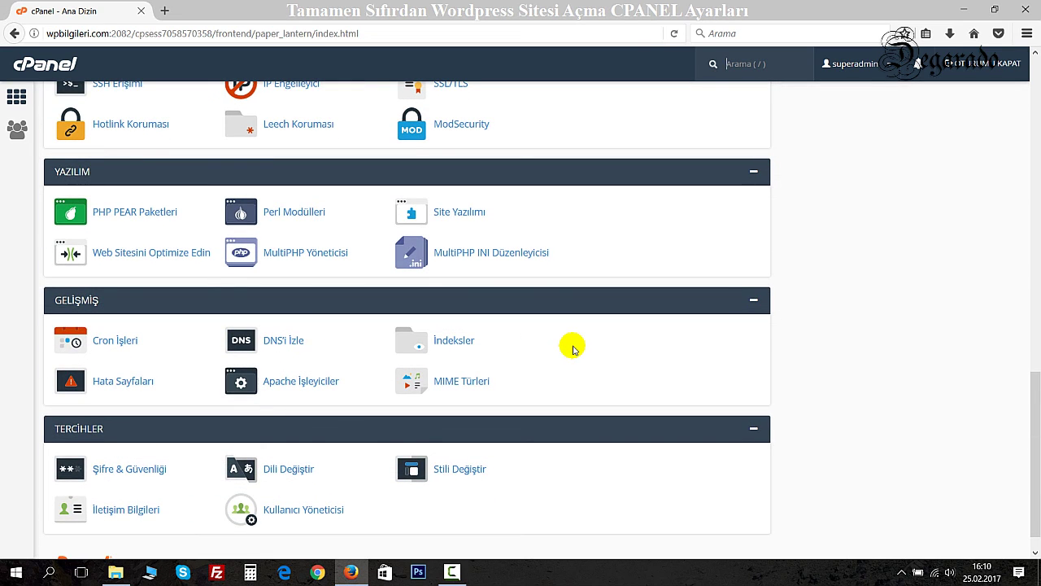
{"action": "scroll", "coordinate": [572, 347], "scroll_direction": "down", "scroll_amount": 1}
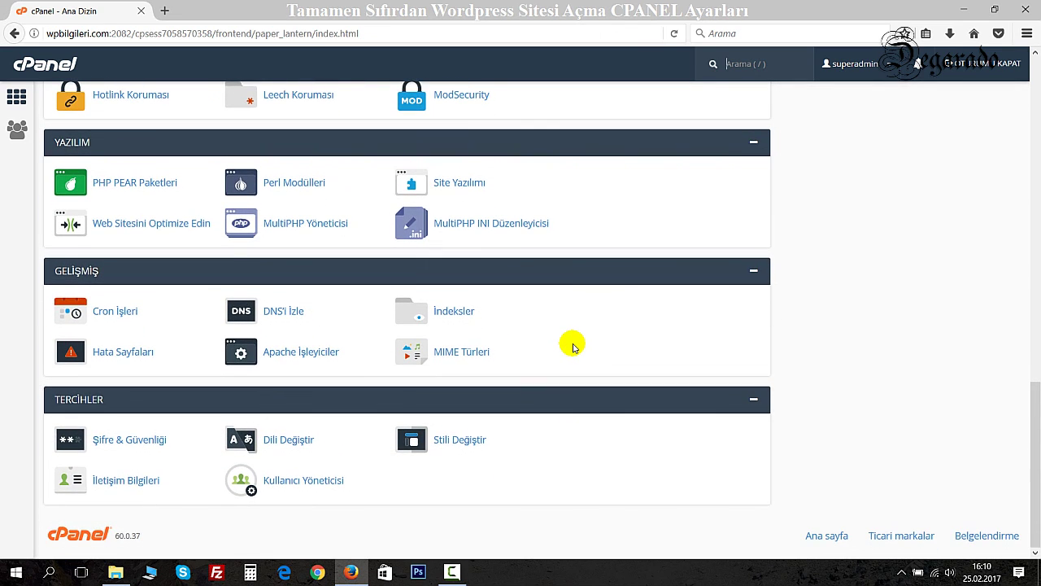
{"action": "scroll", "coordinate": [572, 347], "scroll_direction": "up", "scroll_amount": 3}
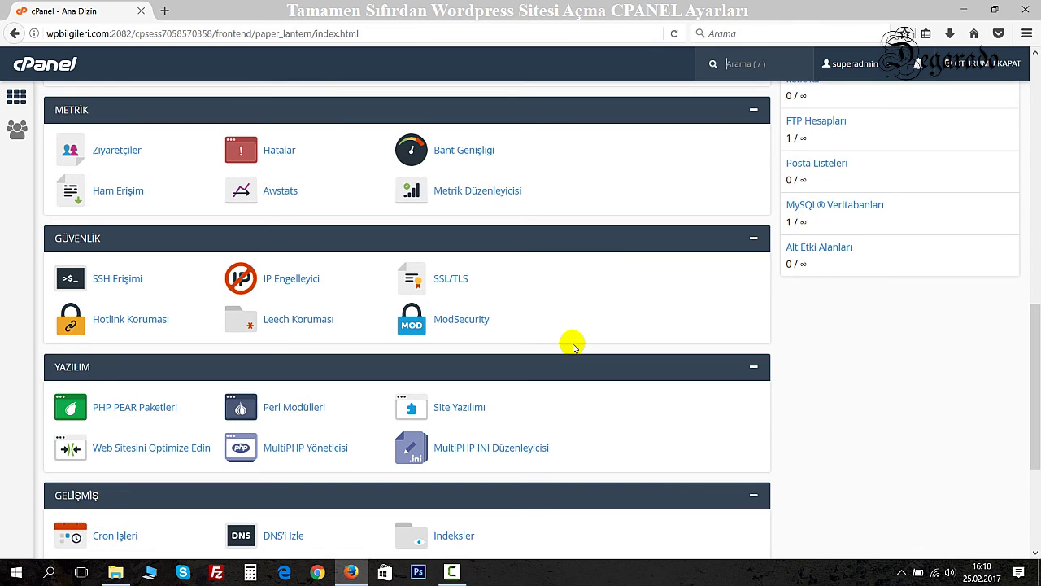
{"action": "scroll", "coordinate": [572, 348], "scroll_direction": "up", "scroll_amount": 7}
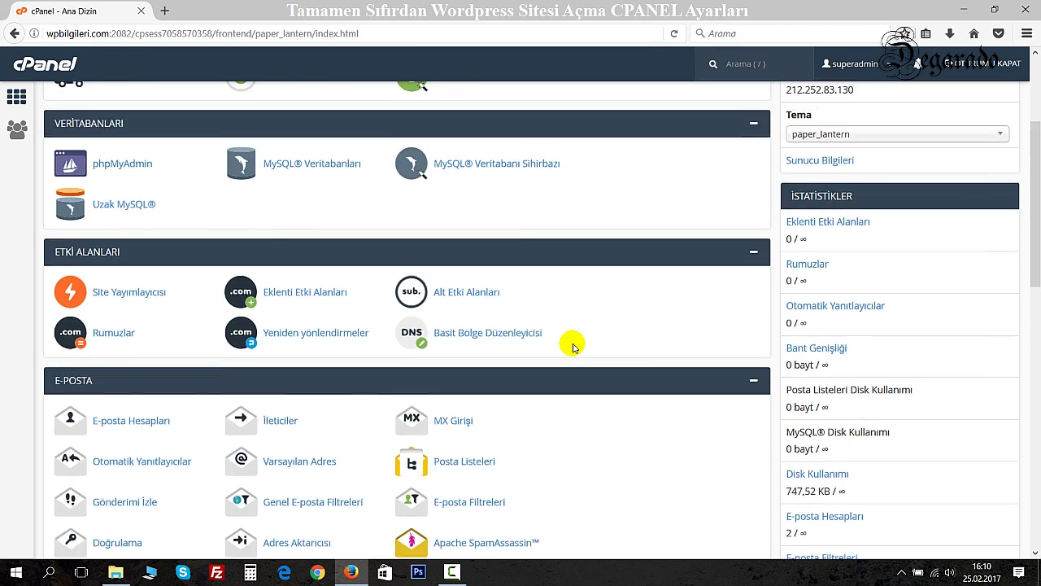
{"action": "scroll", "coordinate": [573, 347], "scroll_direction": "up", "scroll_amount": 3}
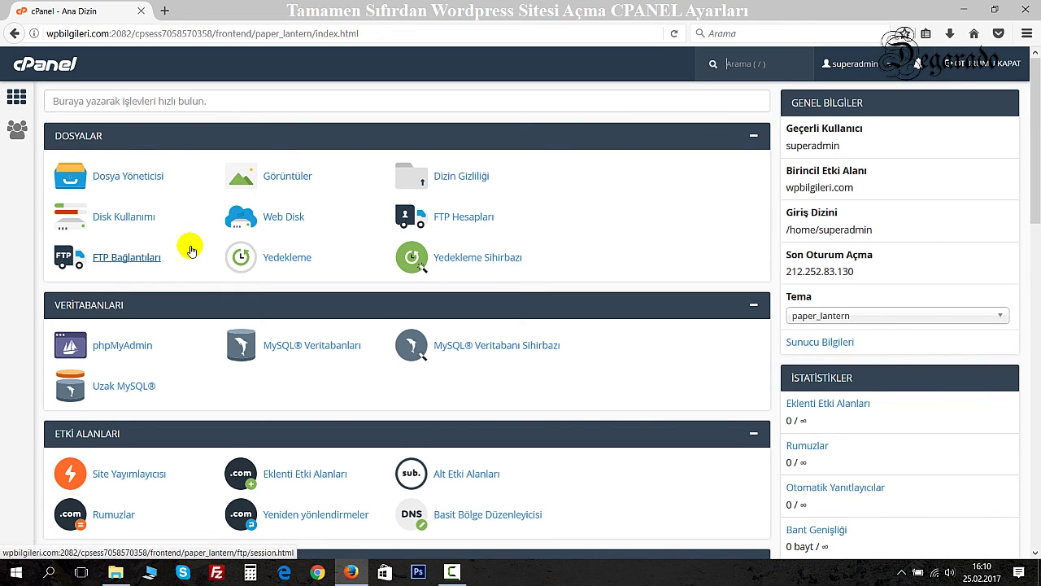
{"action": "scroll", "coordinate": [190, 246], "scroll_direction": "down", "scroll_amount": 3}
{"action": "scroll", "coordinate": [190, 246], "scroll_direction": "down", "scroll_amount": 3}
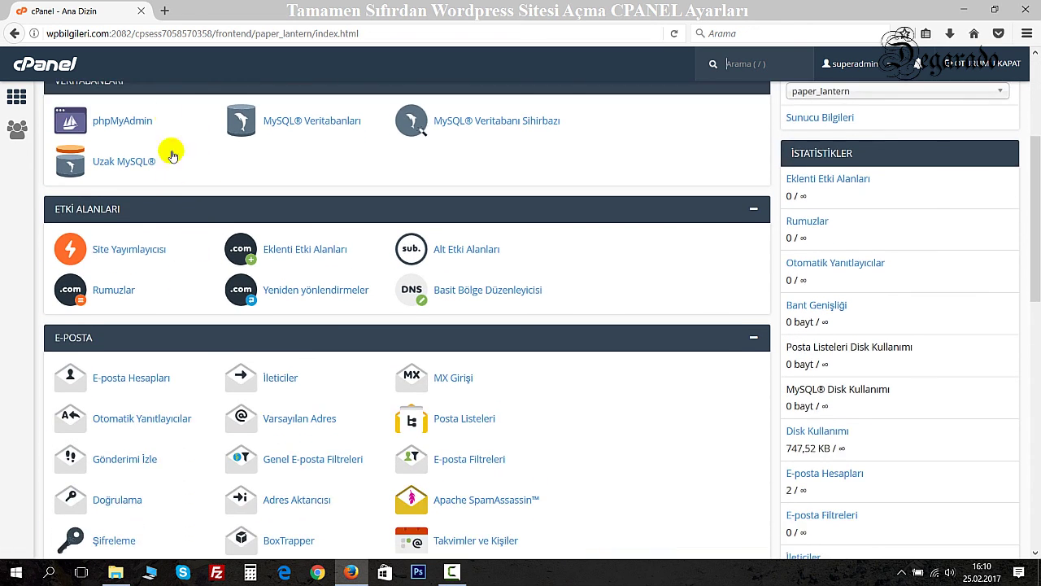
{"action": "left_click", "coordinate": [164, 11]}
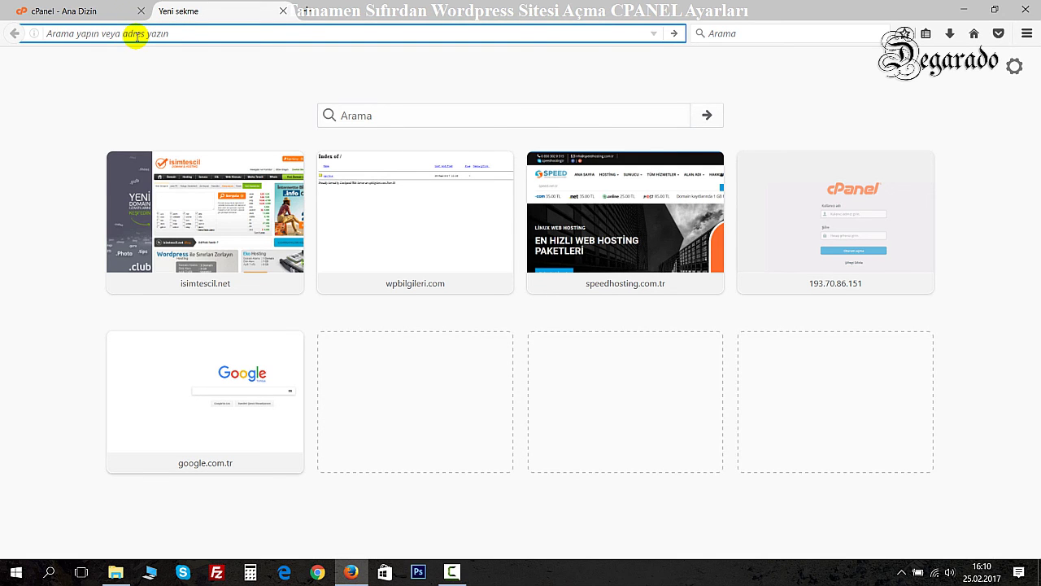
Load wpbilgileri.com in the new tab to see its Index of / listing.
{"action": "type", "text": "w"}
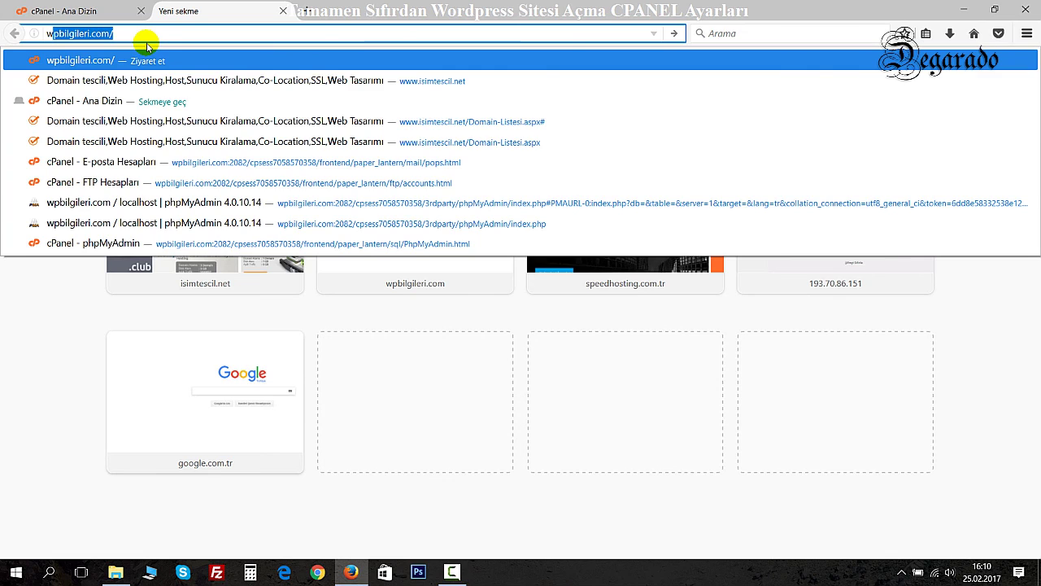
{"action": "type", "text": "pb"}
{"action": "key", "text": "Return"}
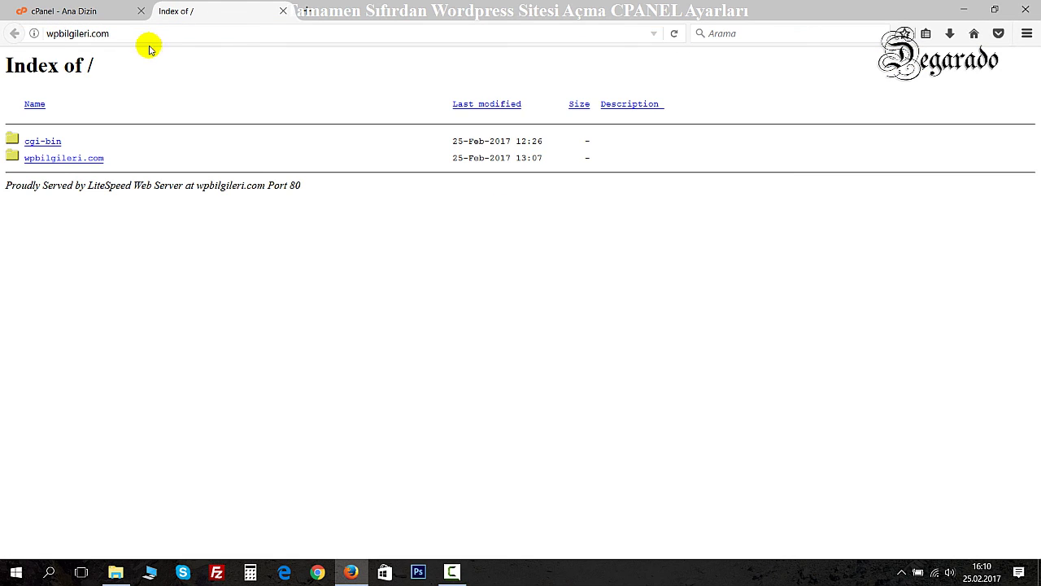